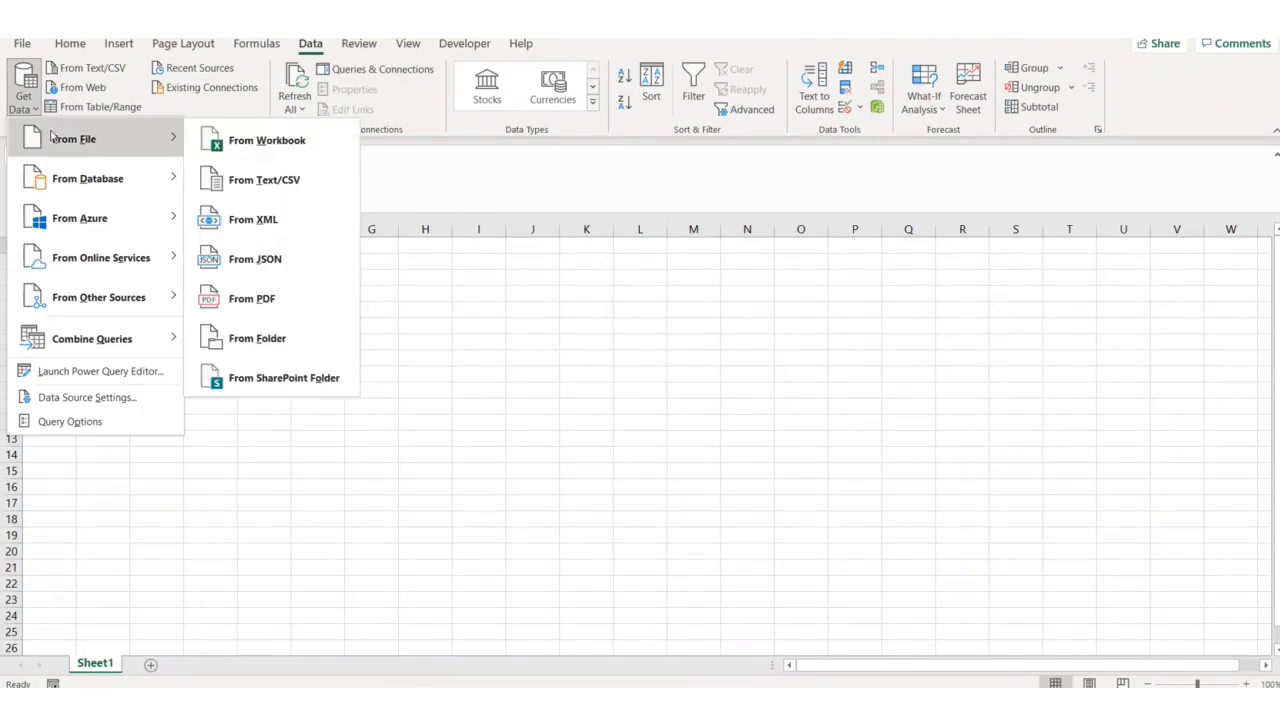
Import Example Folder as a new query and open its three Cash Flow PQ files in Power Query
click(268, 340)
click(100, 148)
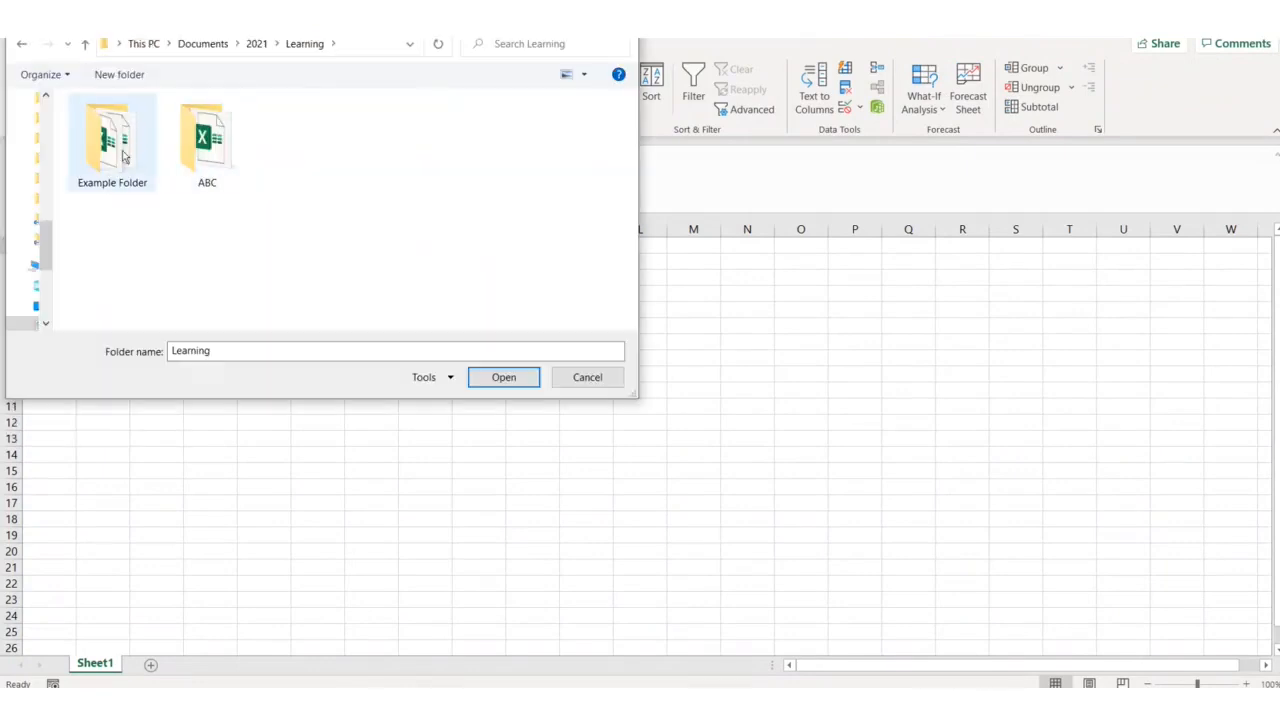
double_click(100, 148)
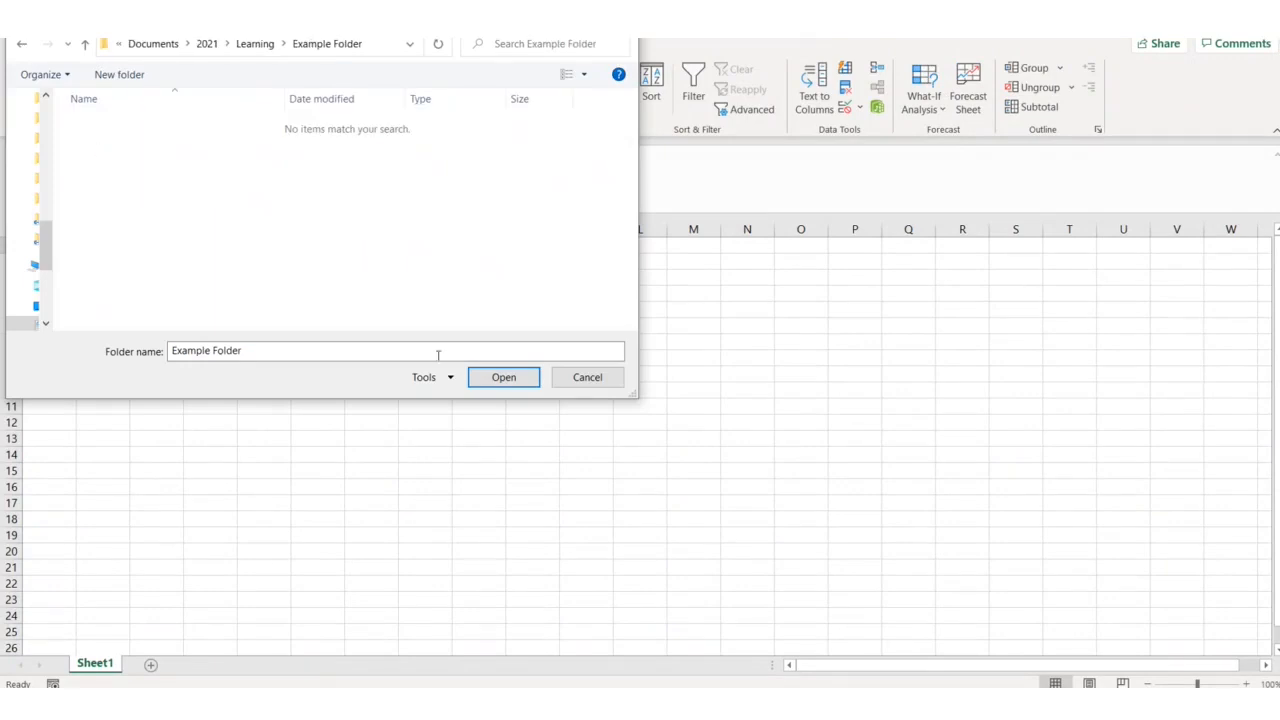
click(497, 385)
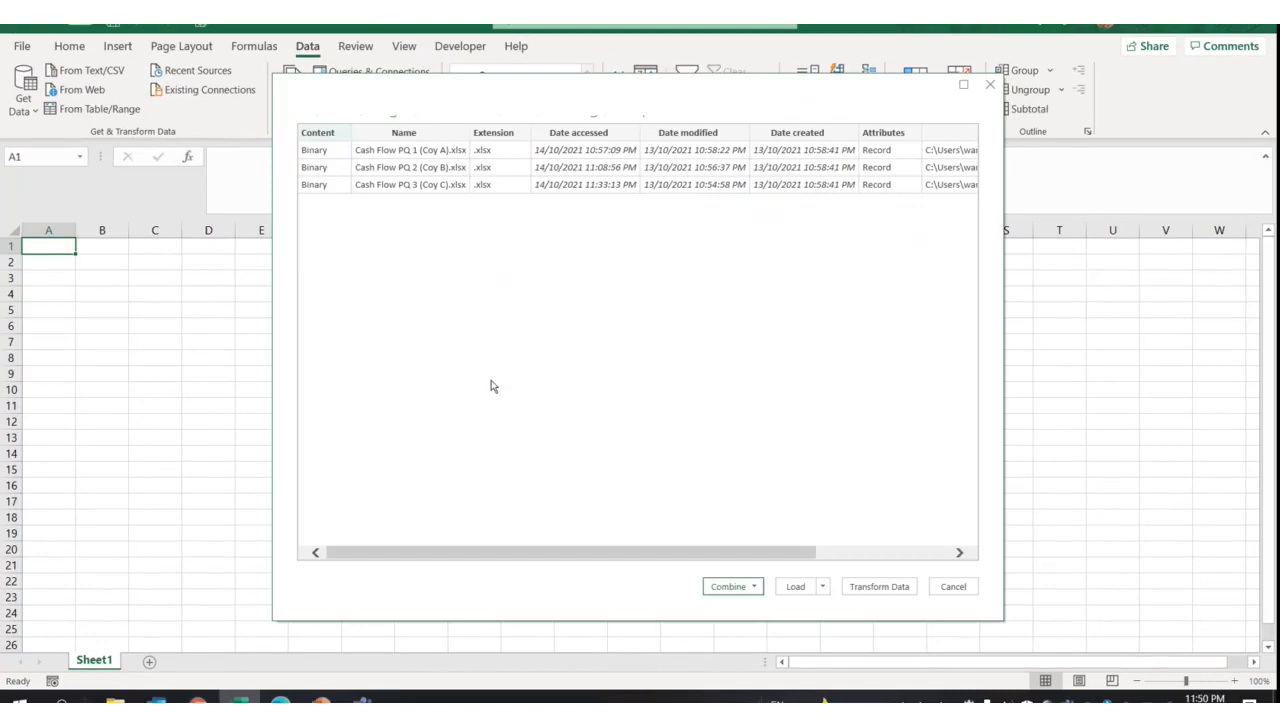
click(892, 589)
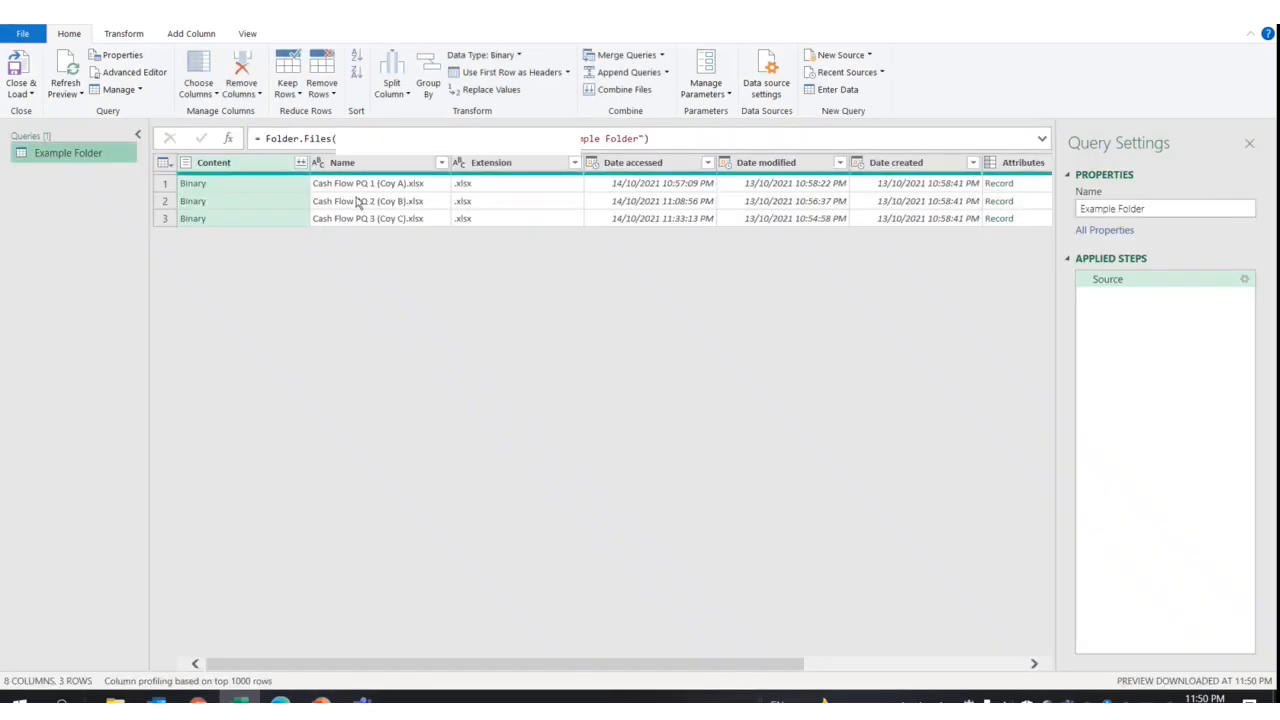
Remove the Extension through Folder Path columns, keeping only Content and Name
click(261, 166)
click(416, 166)
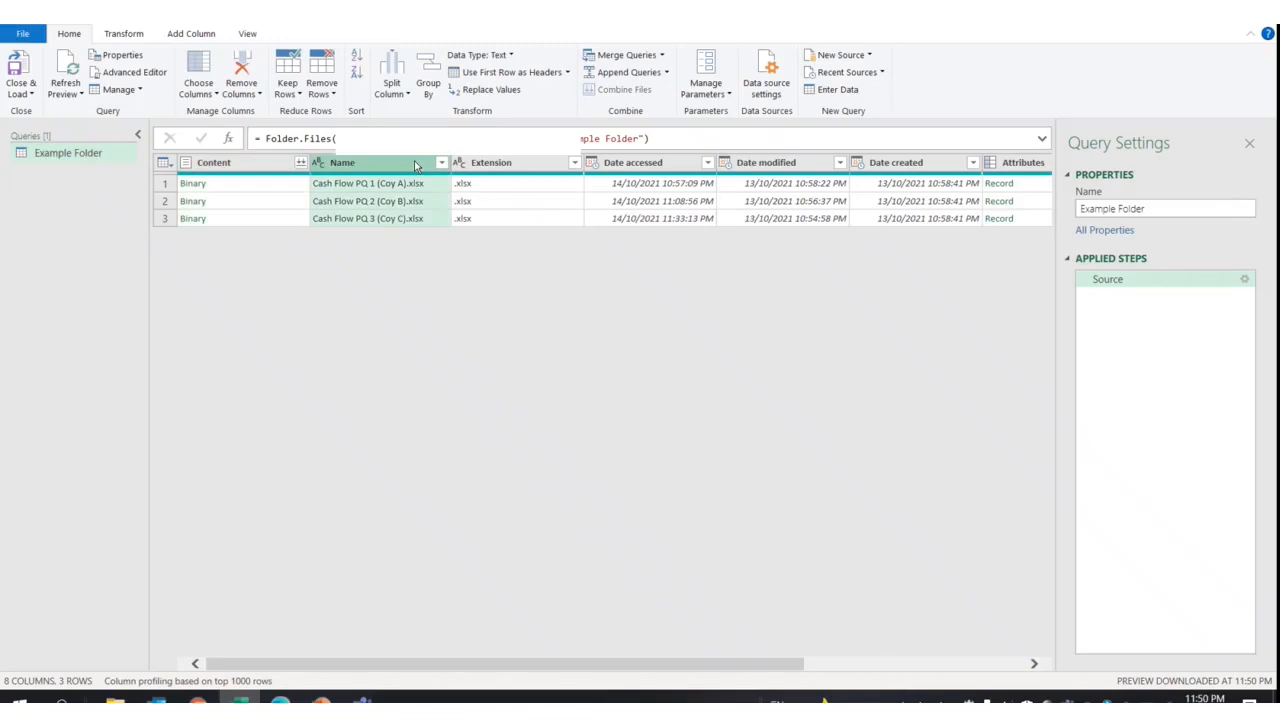
click(548, 166)
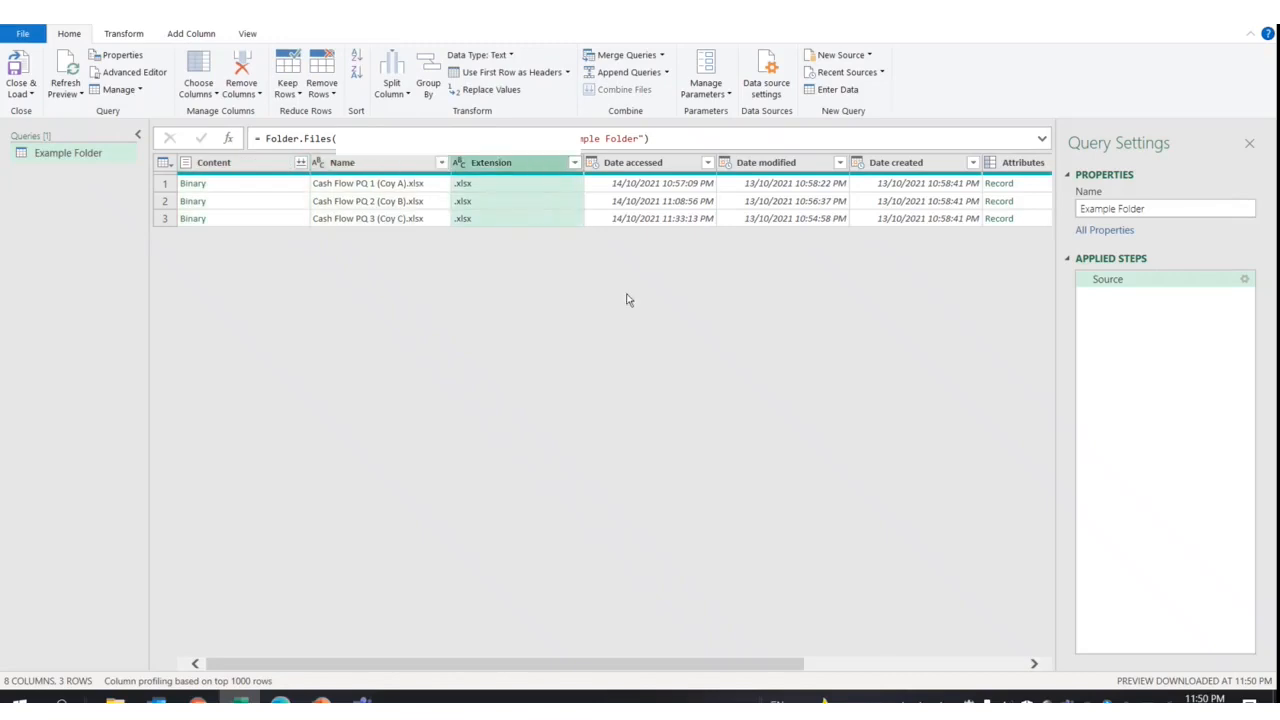
drag(742, 665, 995, 697)
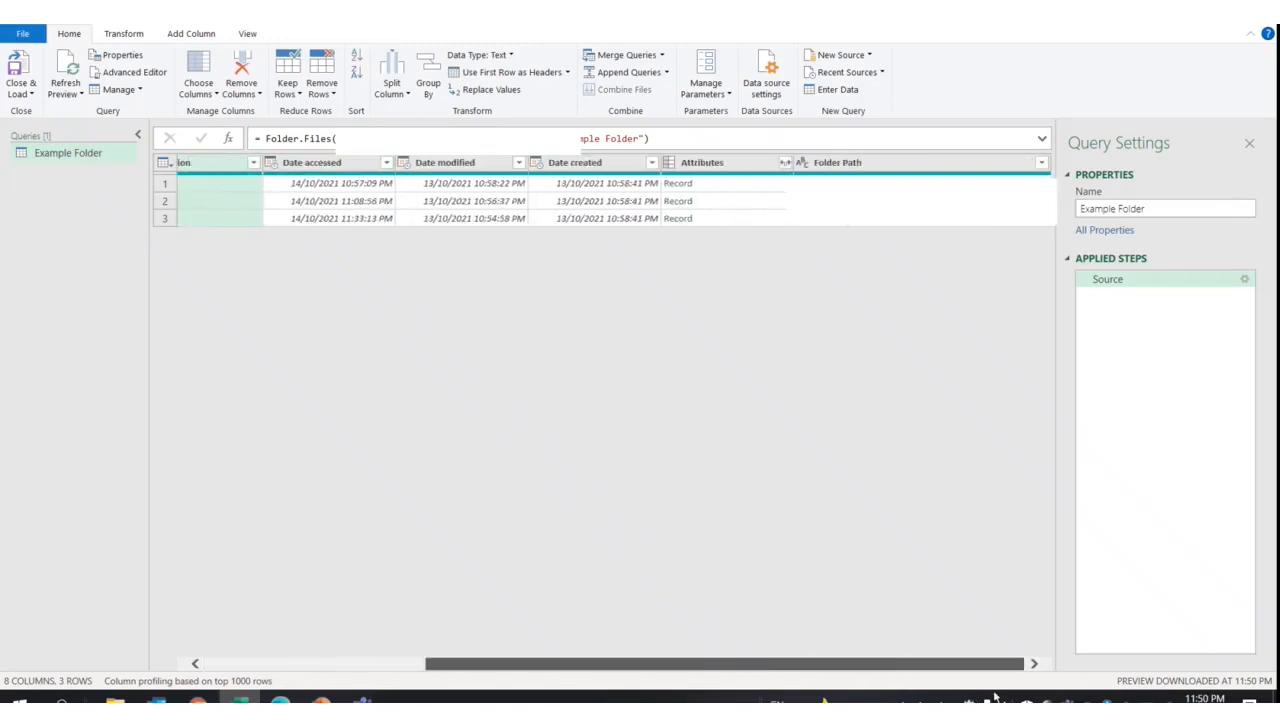
shift+click(933, 173)
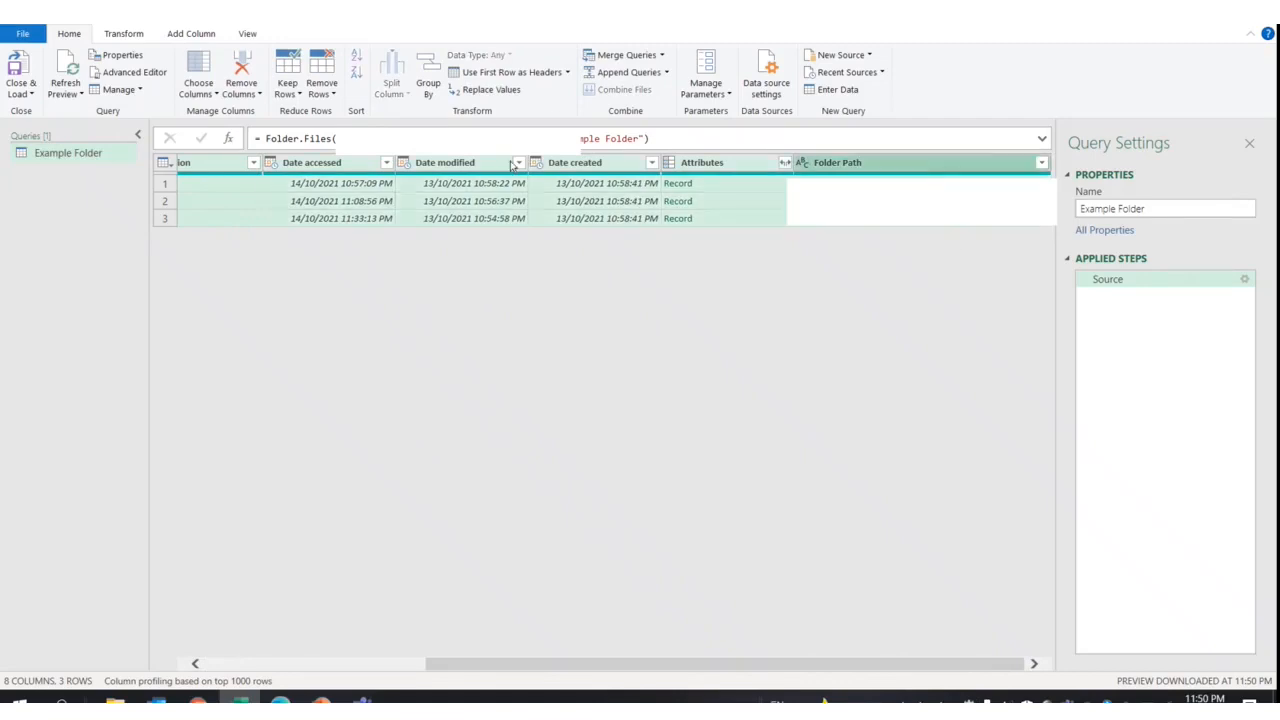
right_click(512, 166)
click(560, 190)
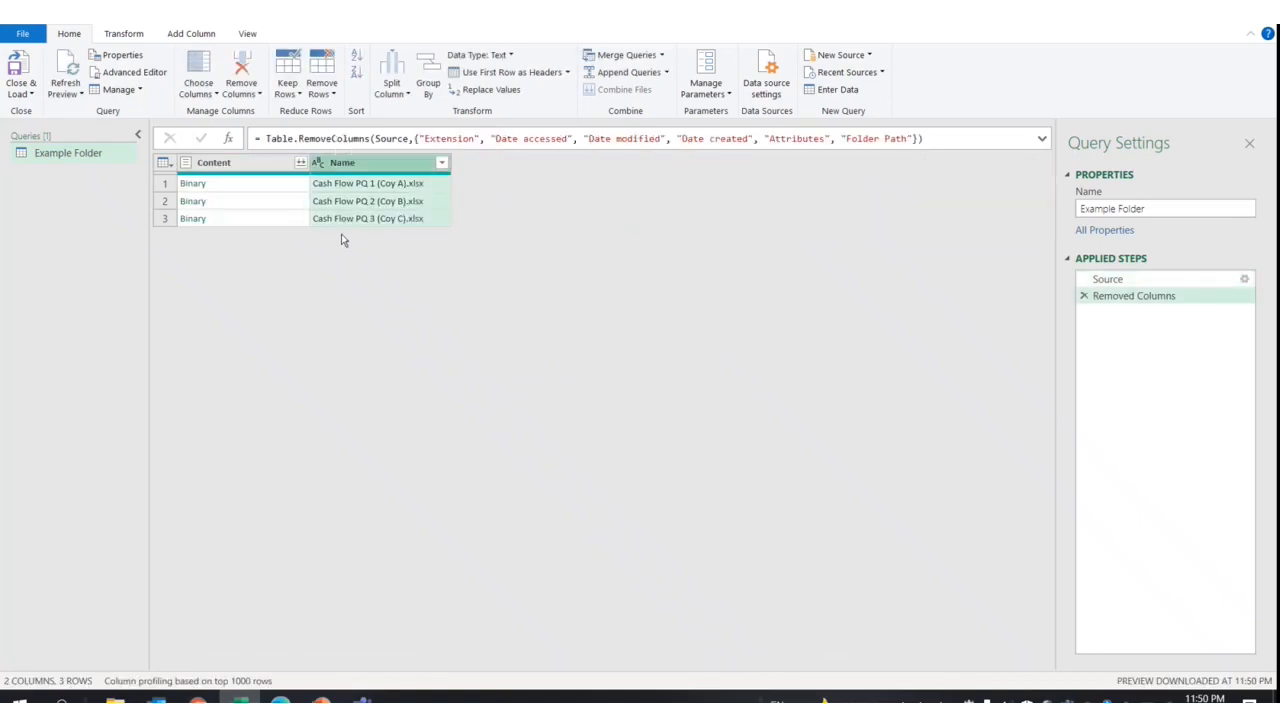
Add a Custom column with the formula Excel.Workbook([Content])
click(170, 36)
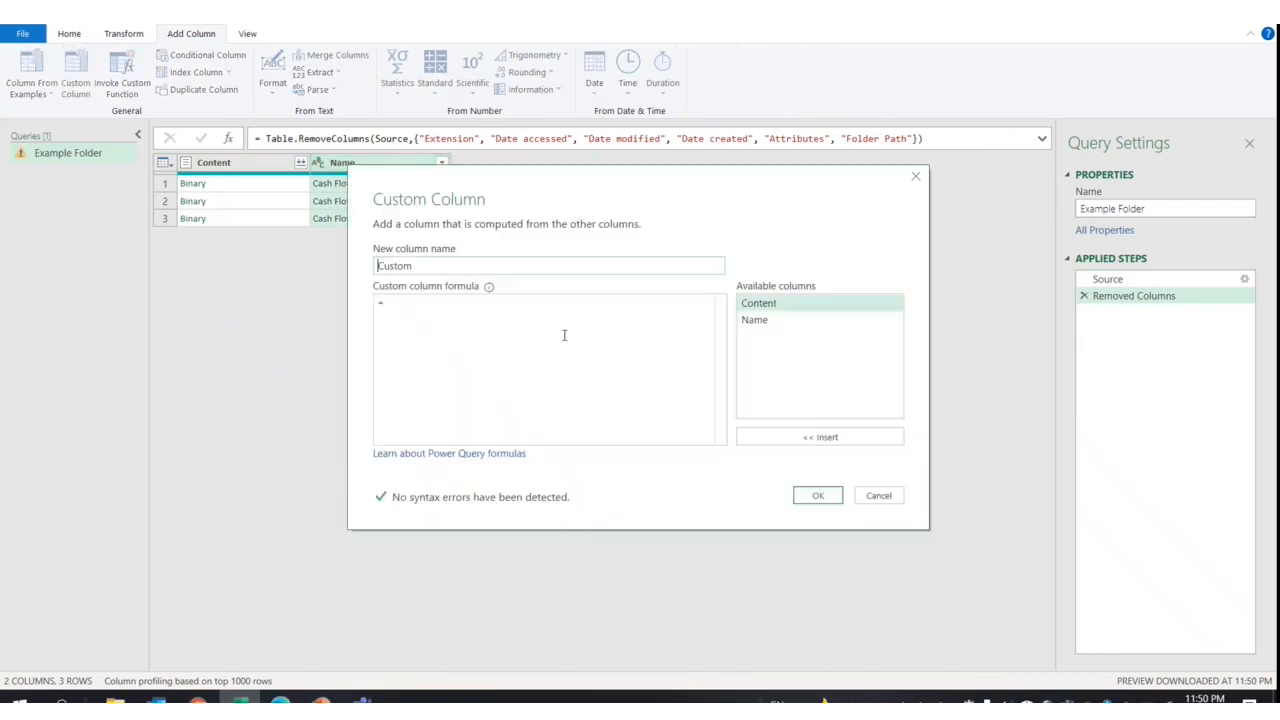
text(work)
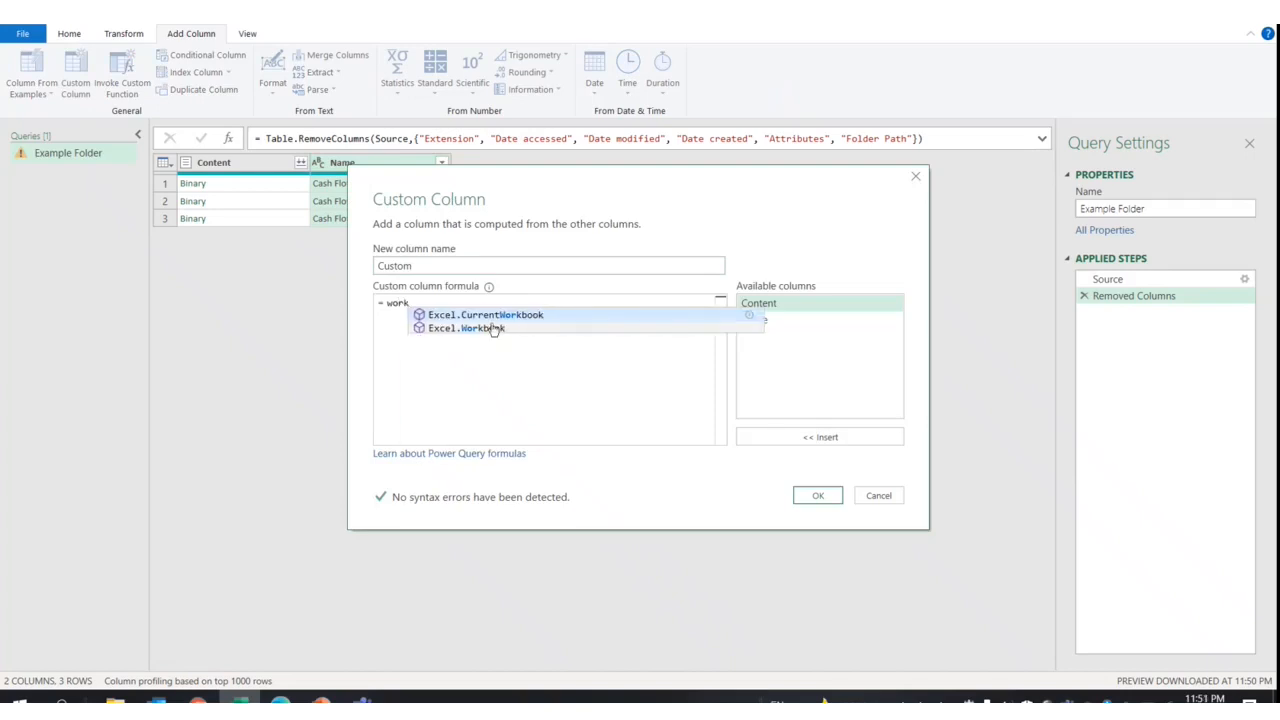
click(489, 331)
text(()
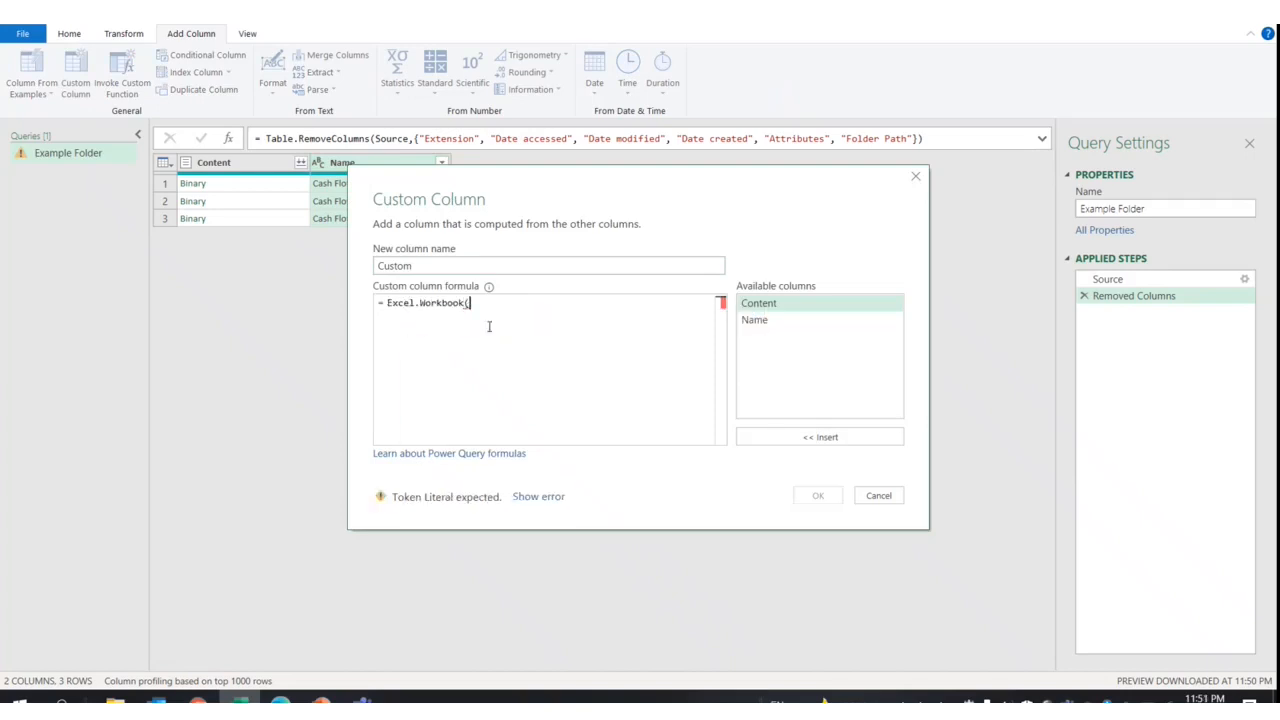
double_click(760, 303)
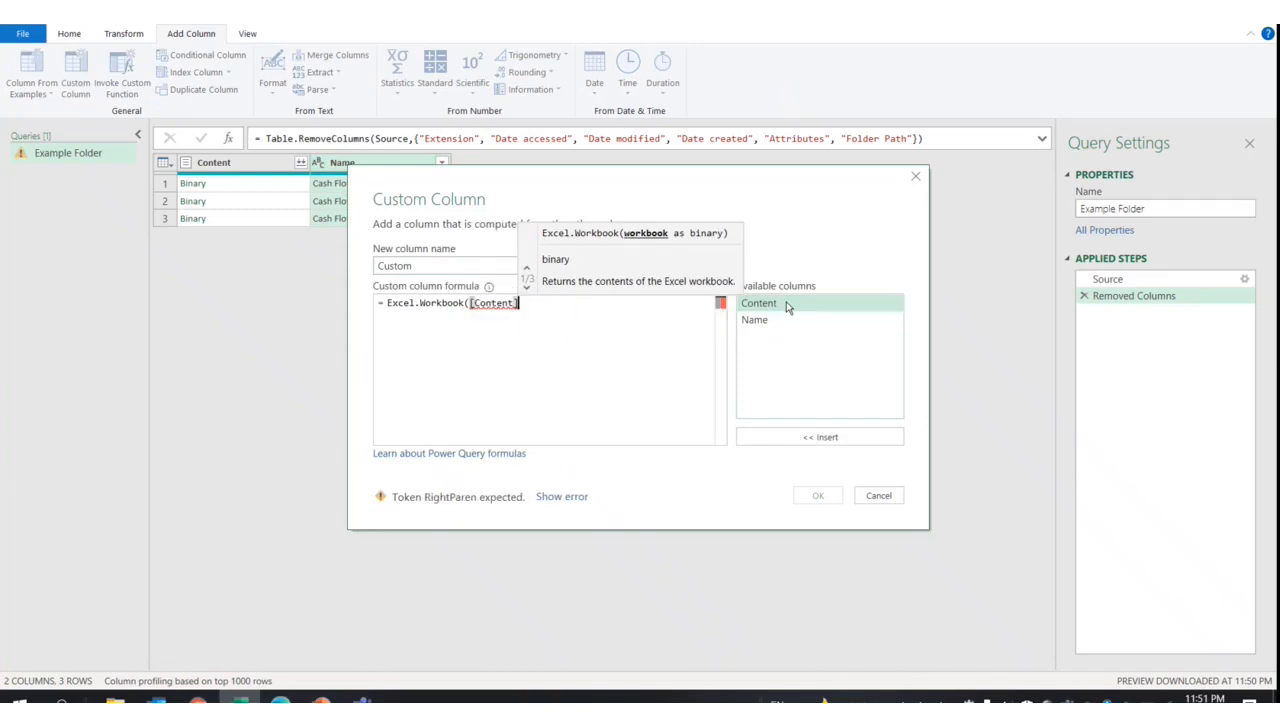
text())
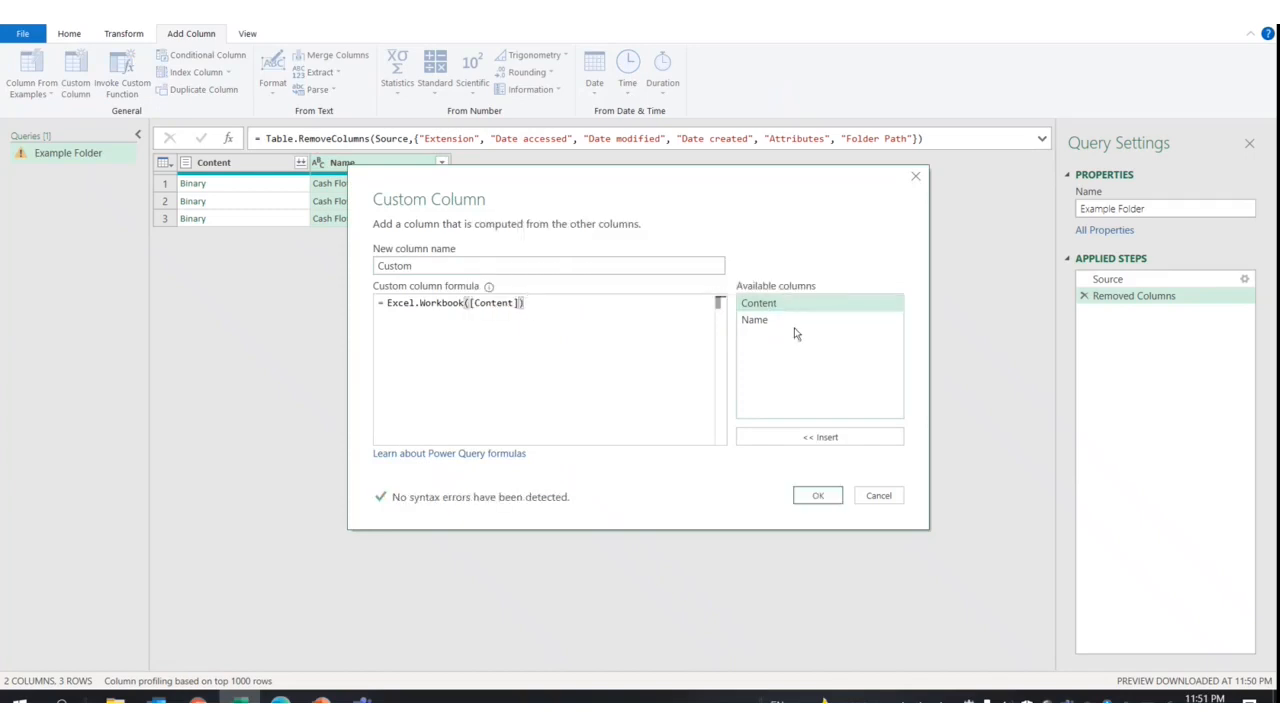
click(818, 496)
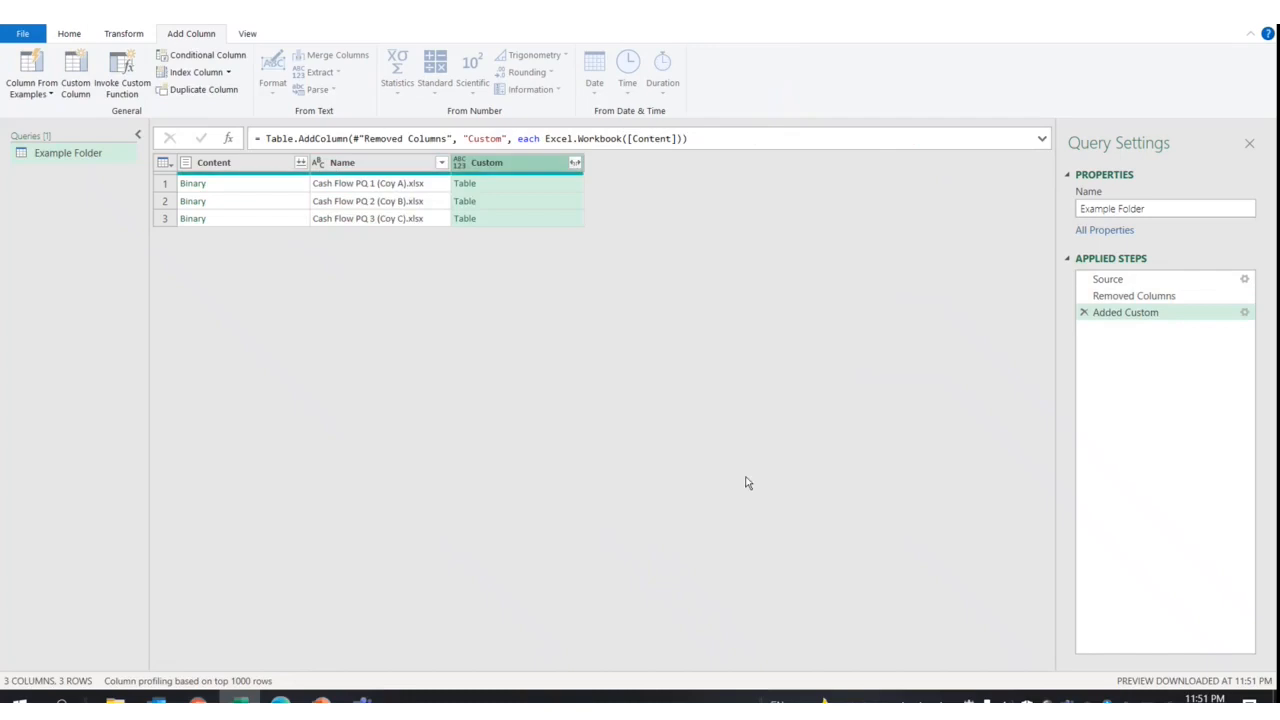
Remove the Content column and expand Custom without the original-name prefix
right_click(238, 166)
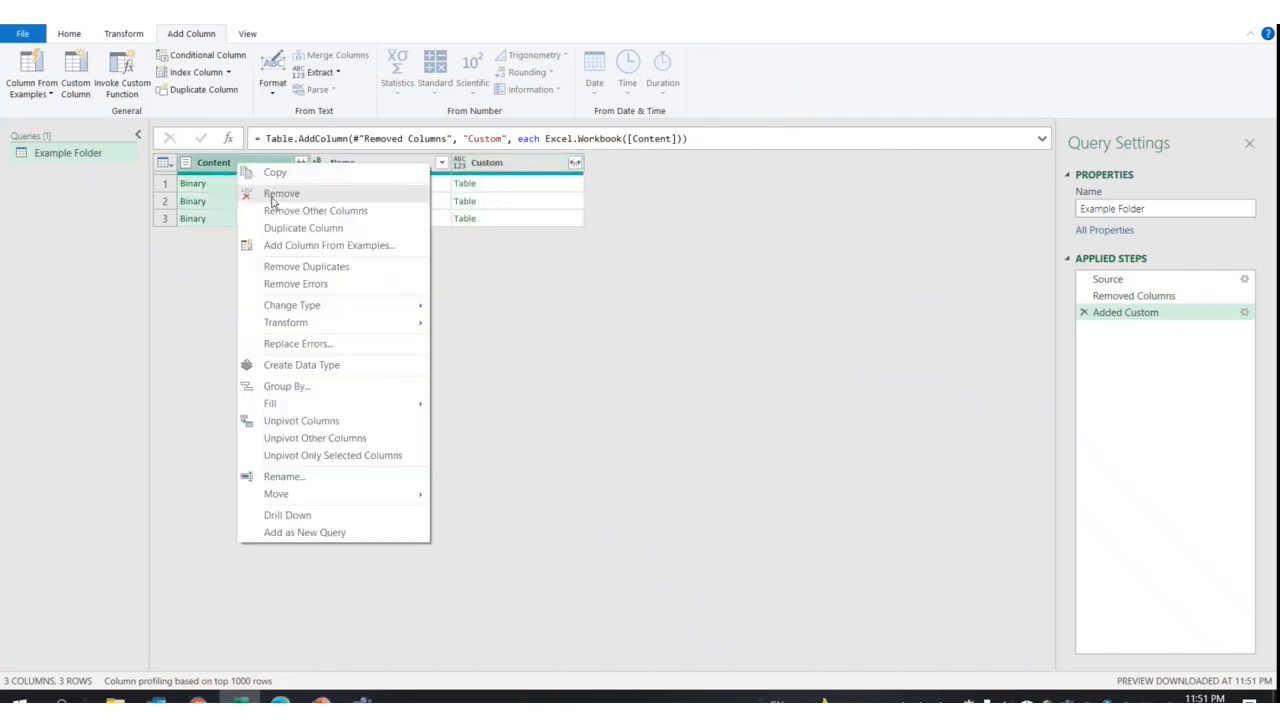
click(256, 194)
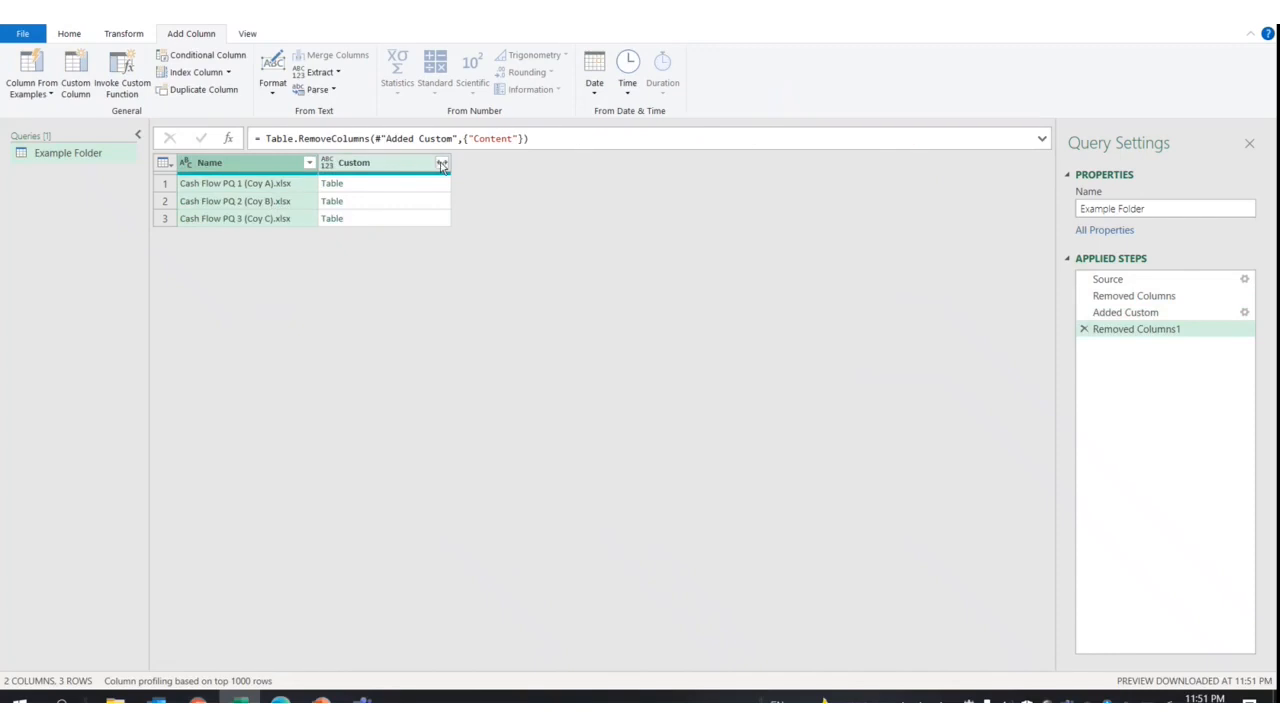
click(441, 163)
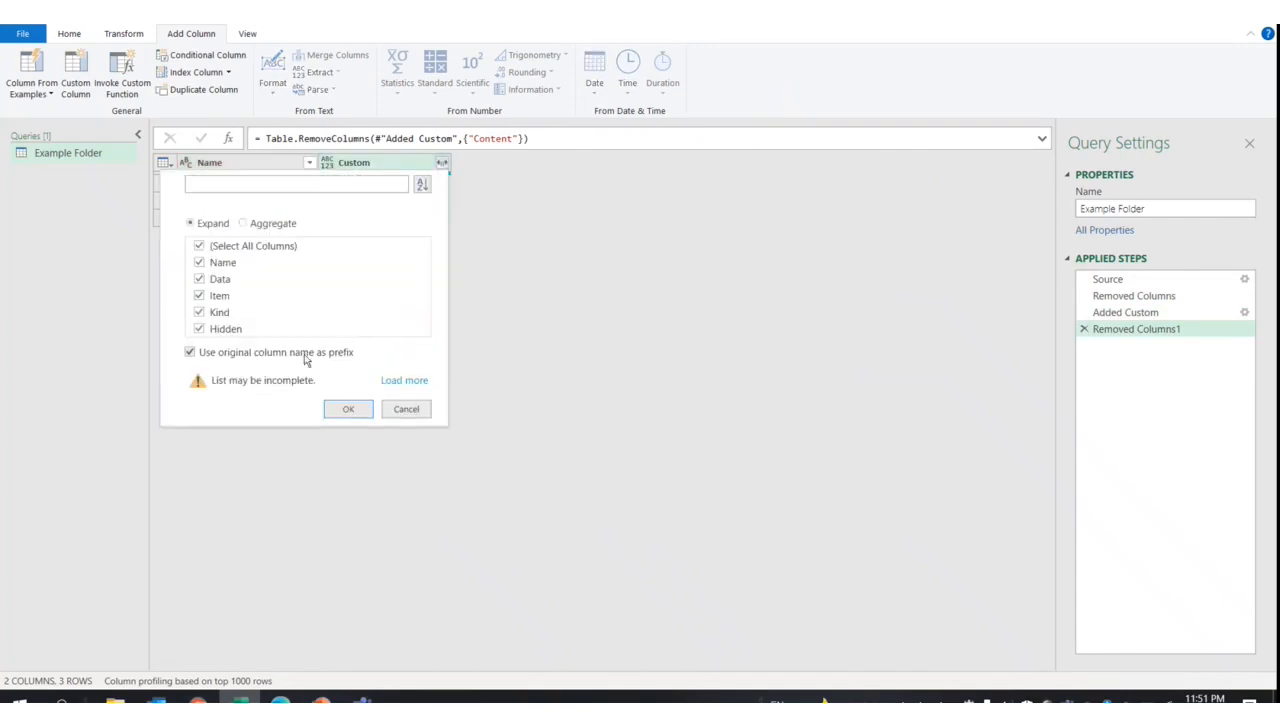
click(307, 355)
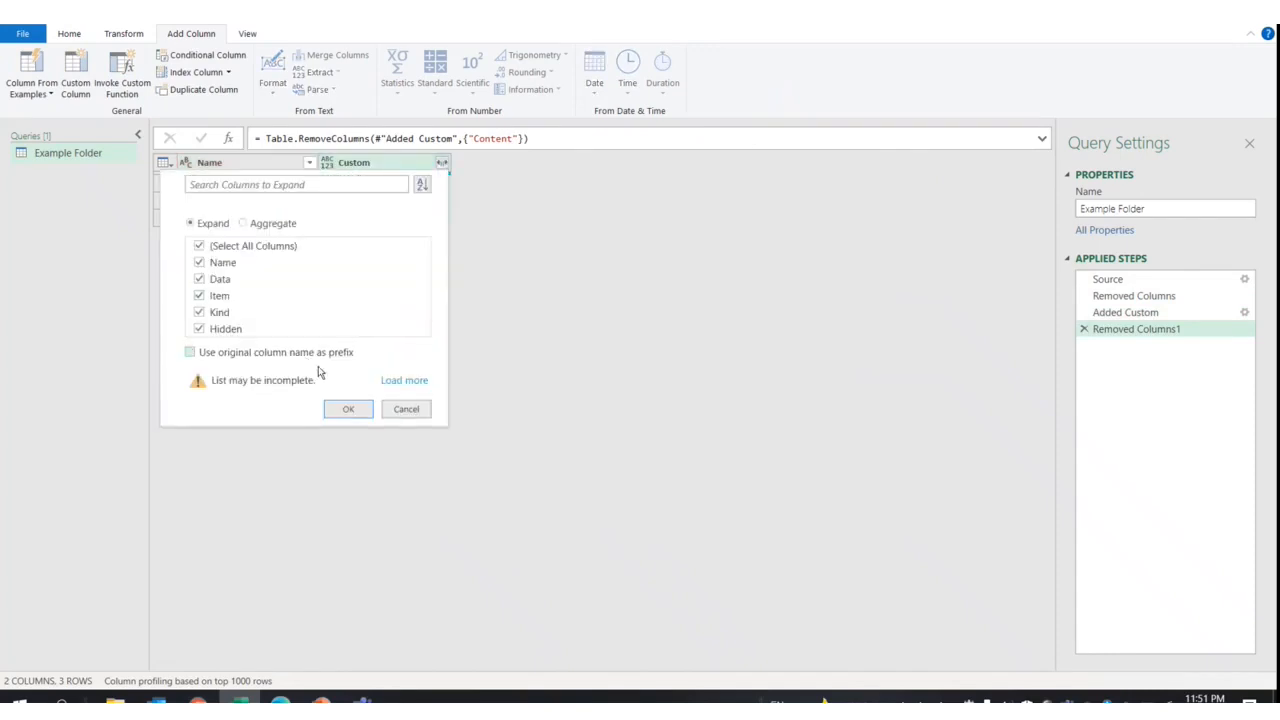
click(352, 408)
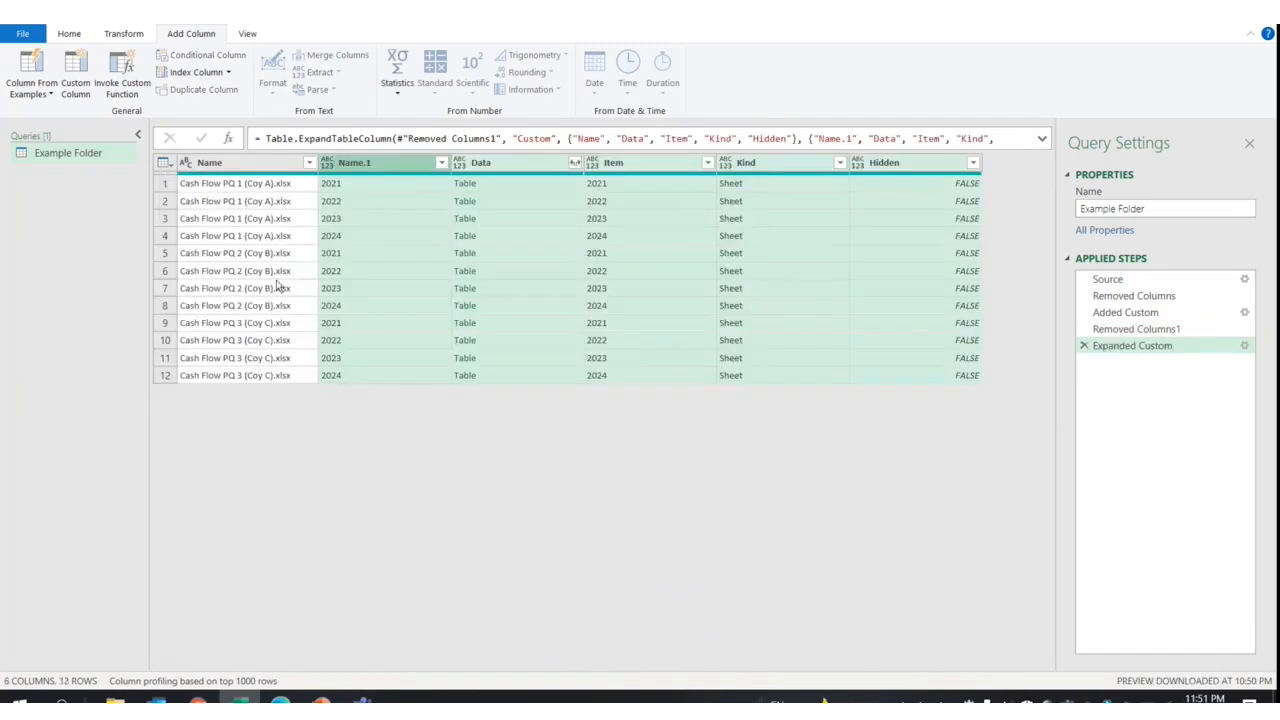
Remove the Item, Kind and Hidden columns
click(399, 165)
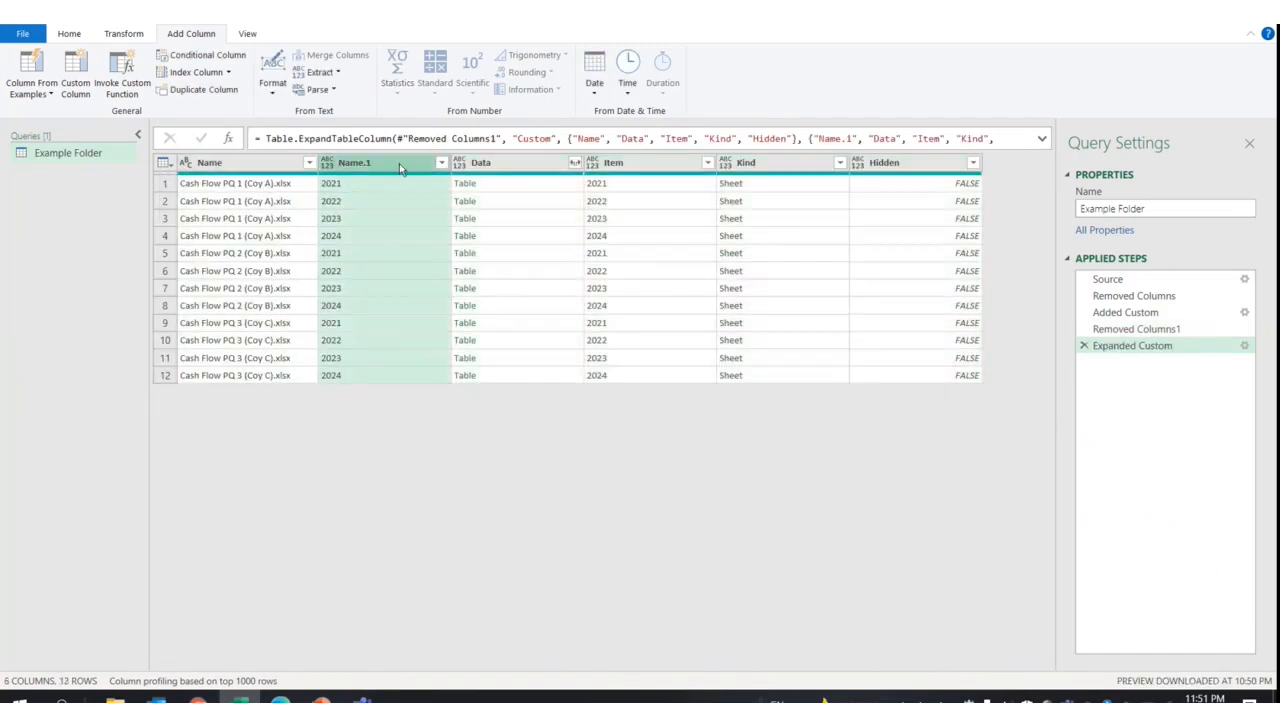
click(541, 167)
click(643, 168)
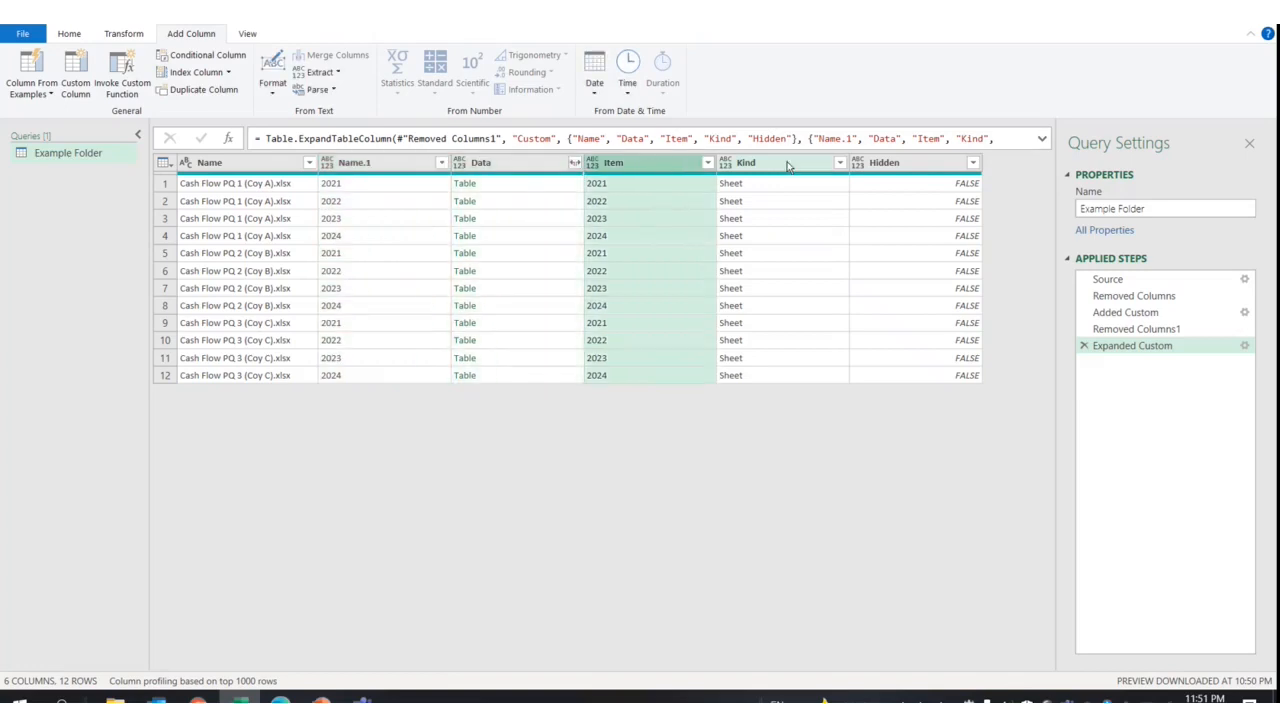
shift+click(893, 166)
right_click(893, 166)
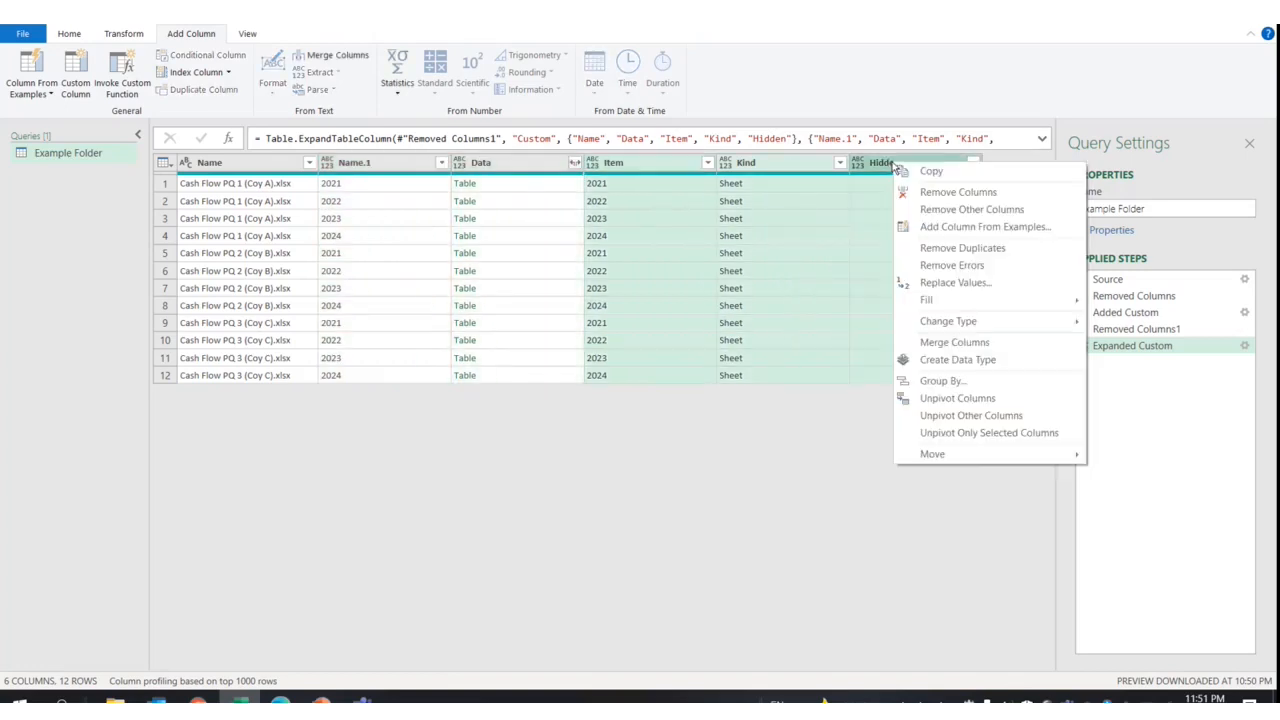
click(935, 193)
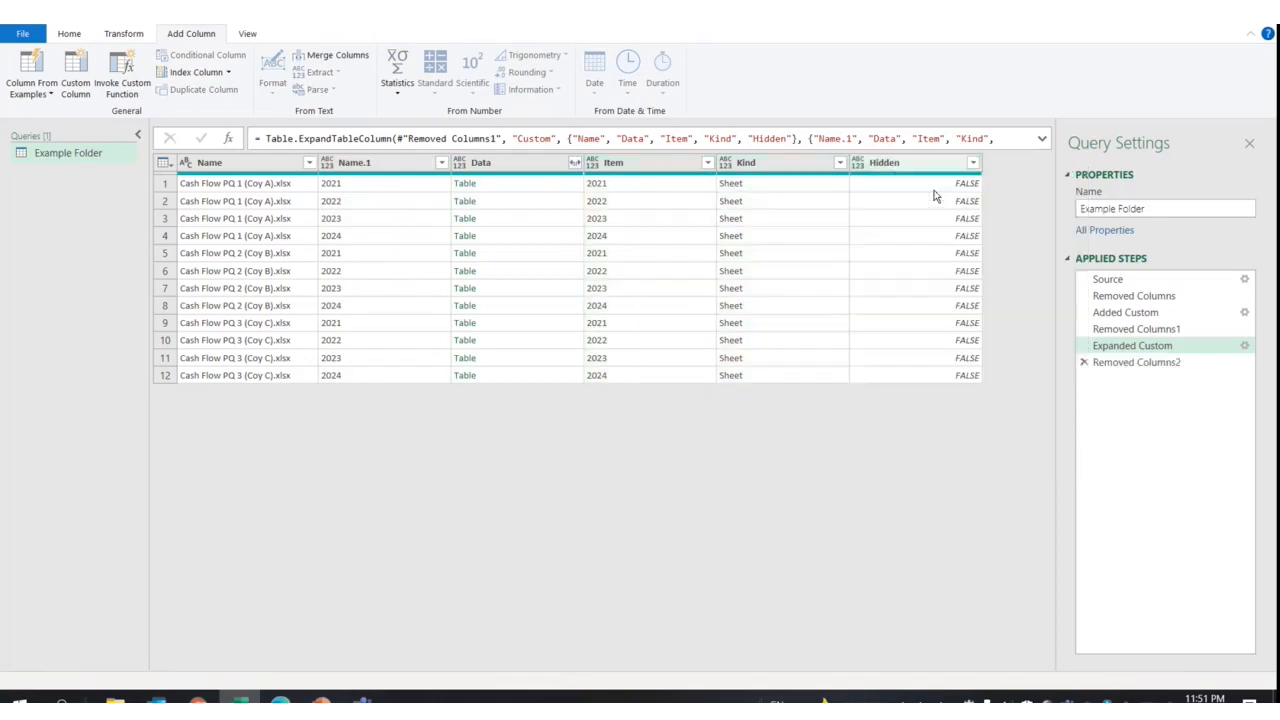
Expand all columns of the nested Data tables into the grid
click(575, 164)
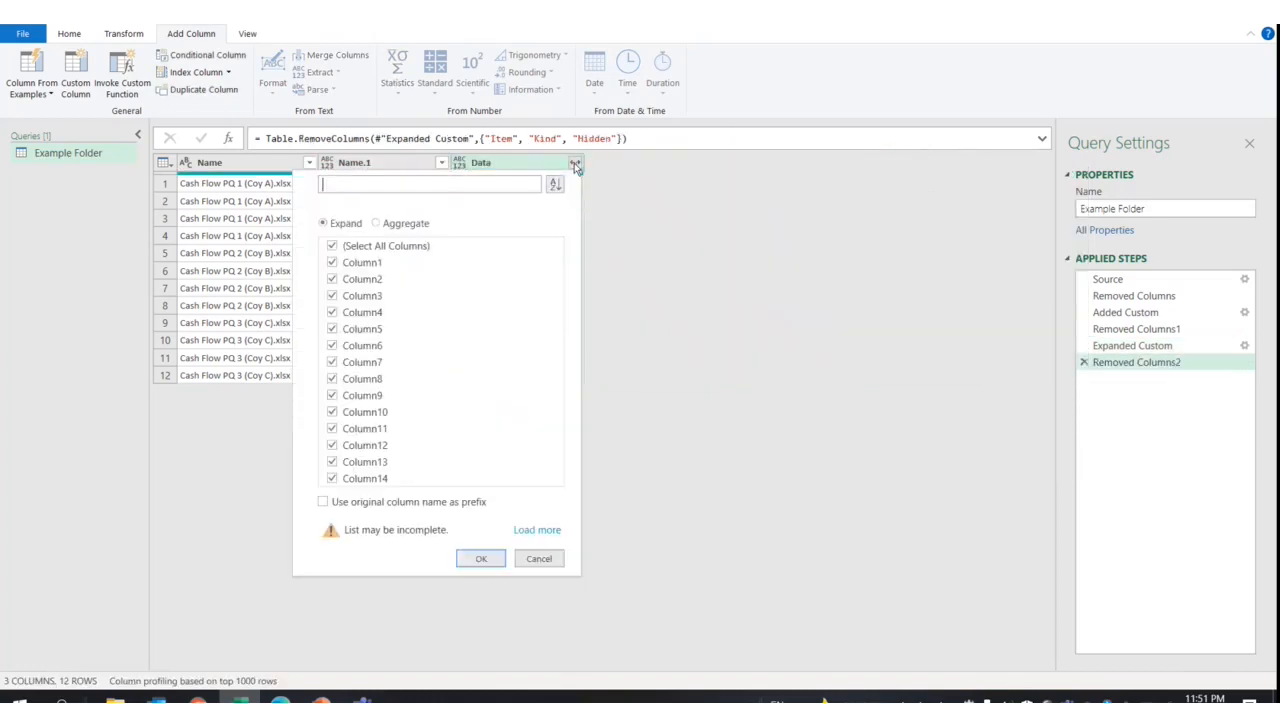
click(478, 558)
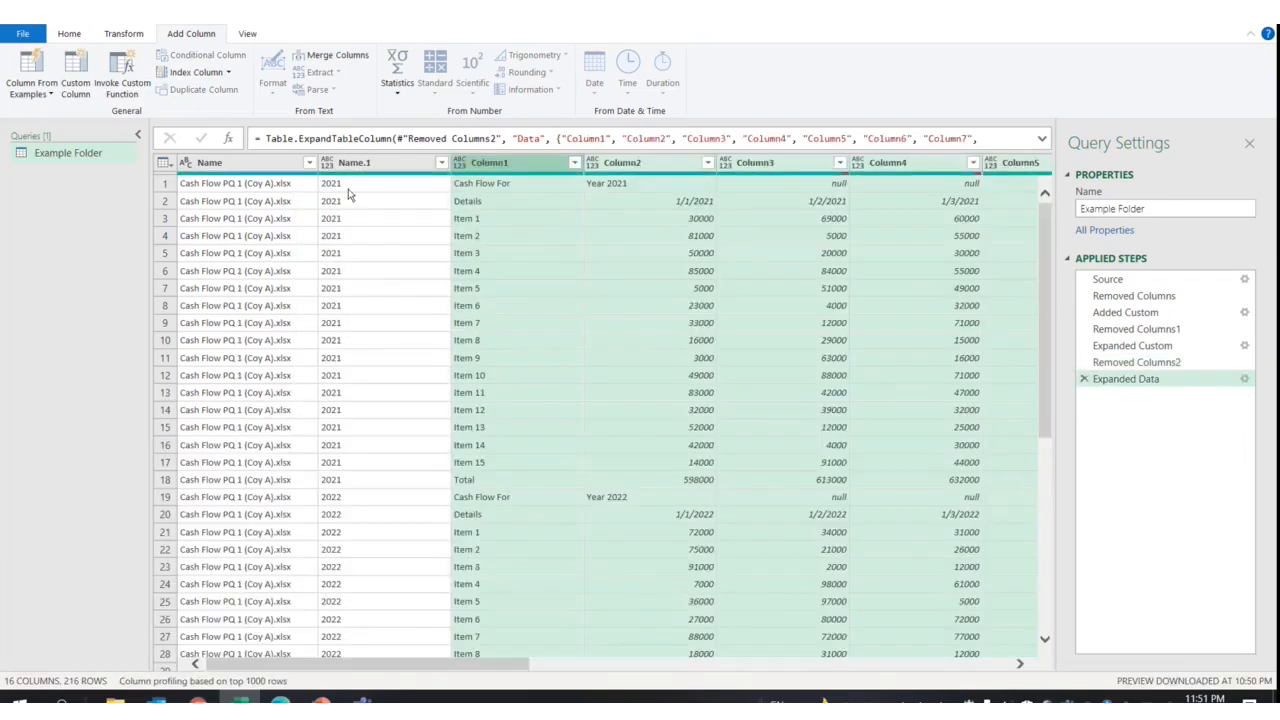
click(162, 185)
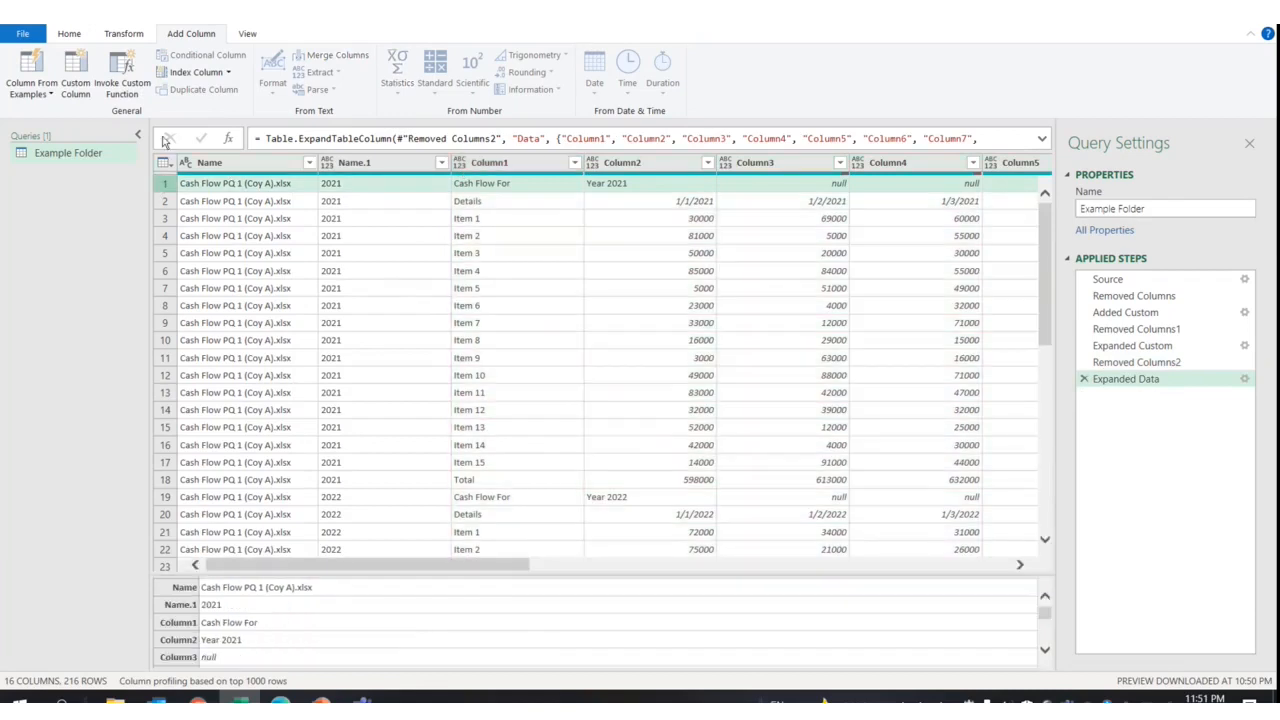
Remove the top 1 row and use the first row as headers
click(124, 34)
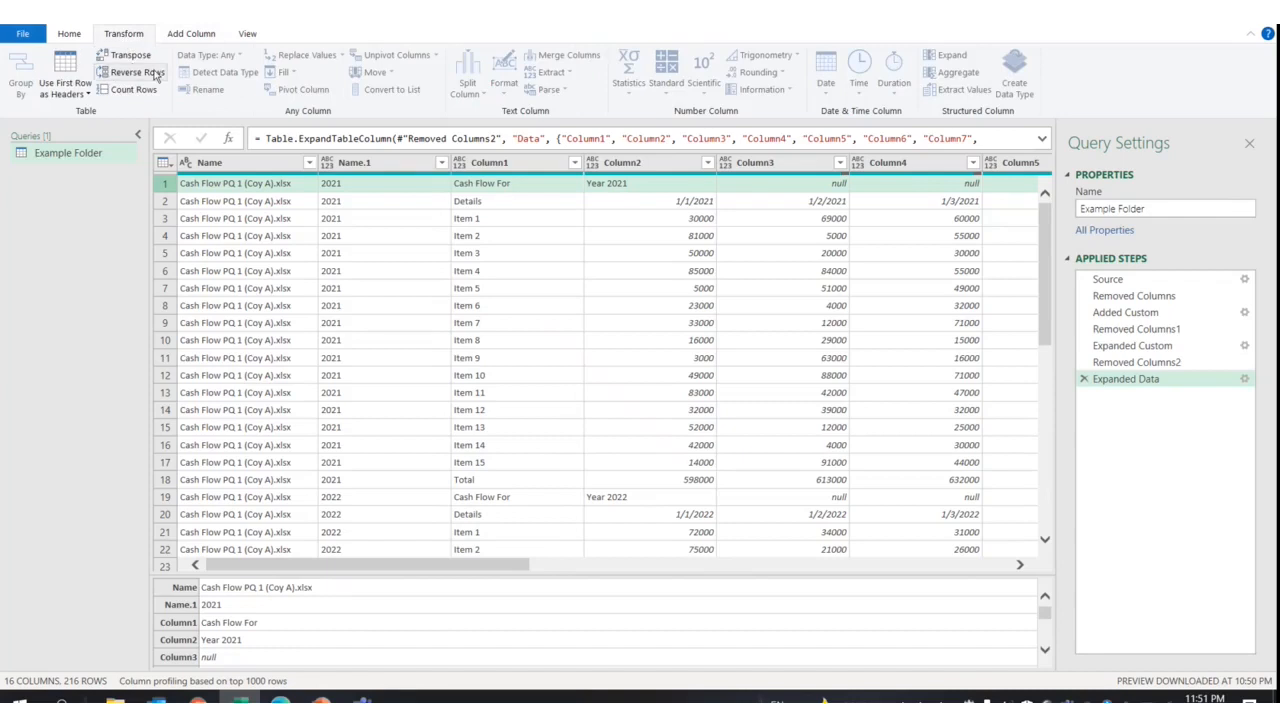
click(70, 35)
click(321, 85)
click(372, 118)
text(1)
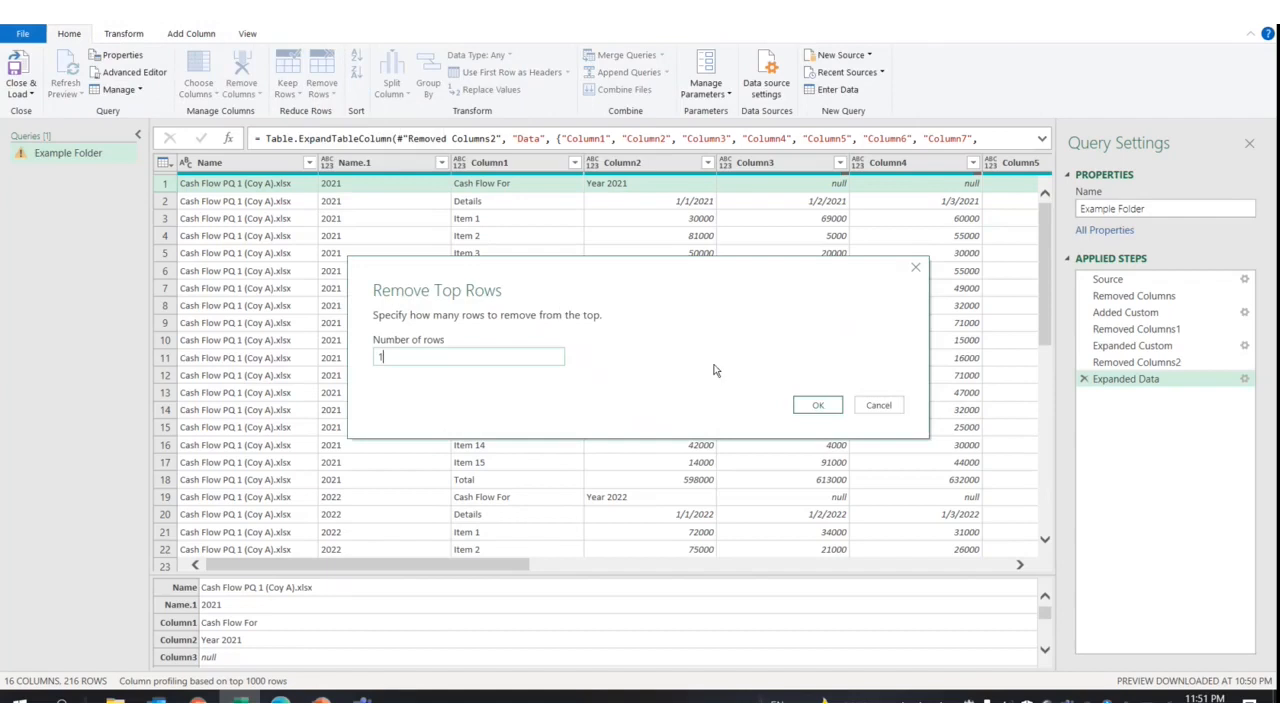
click(808, 413)
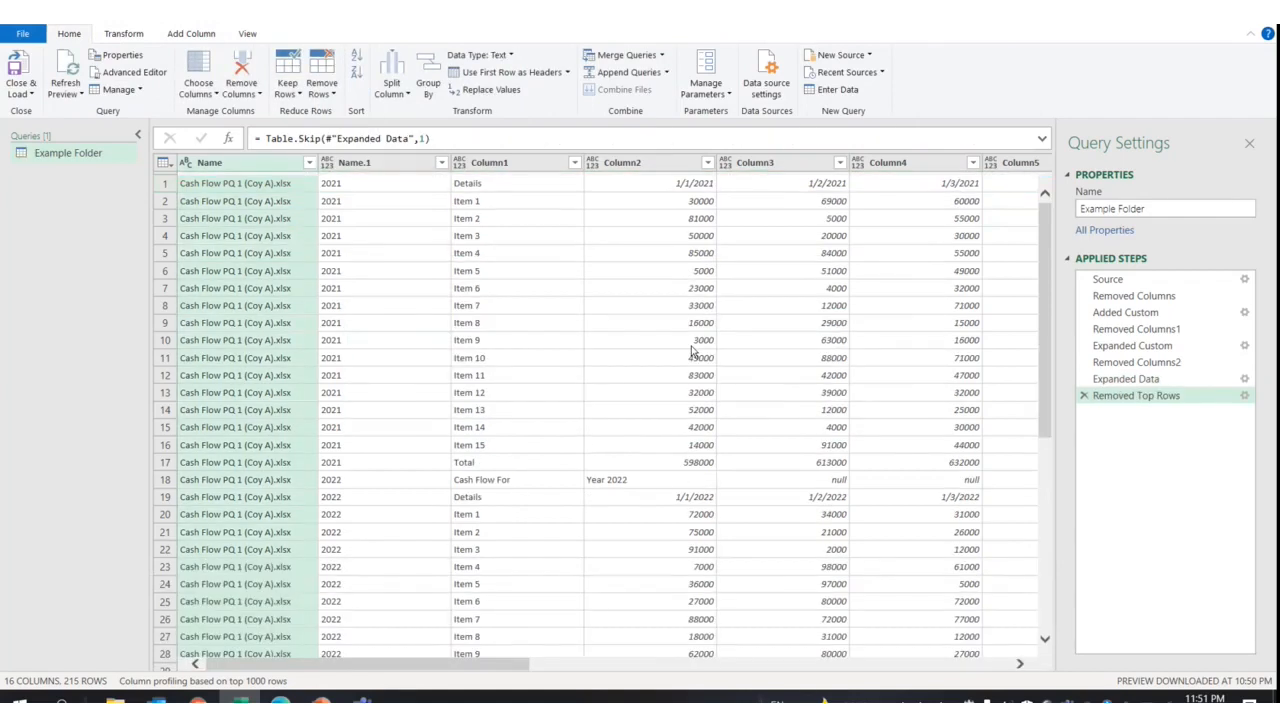
click(165, 184)
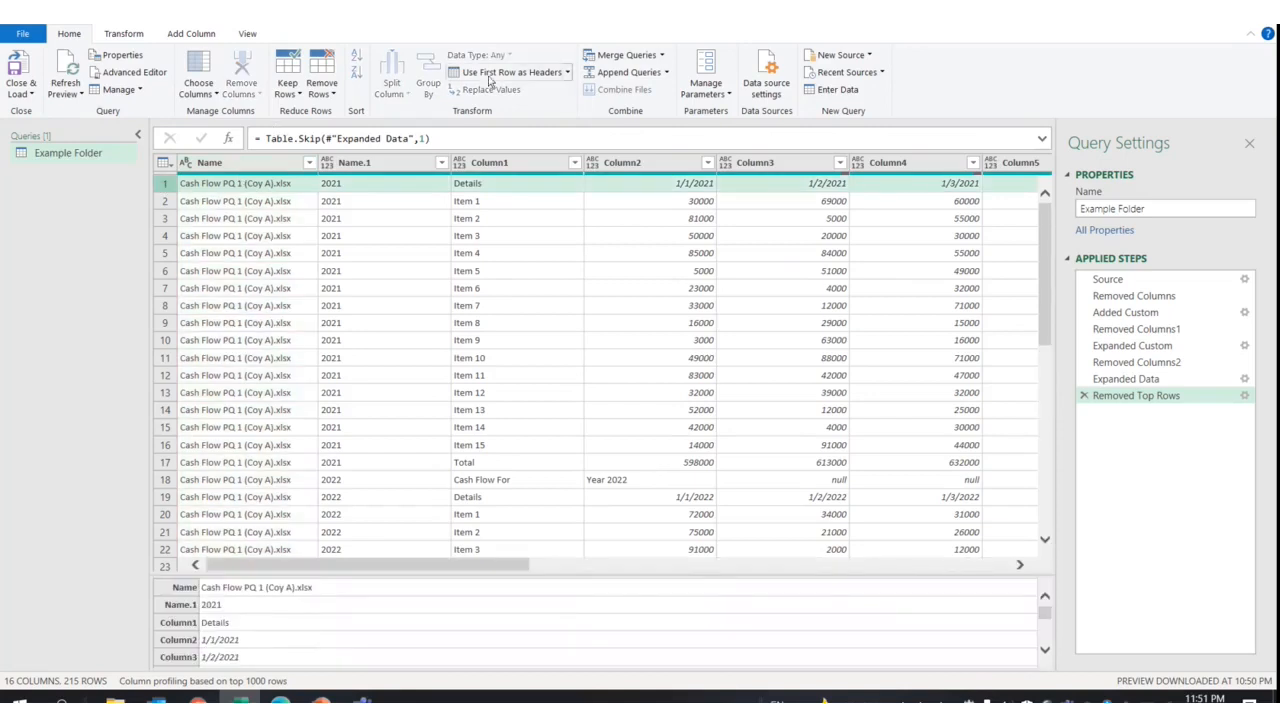
click(508, 73)
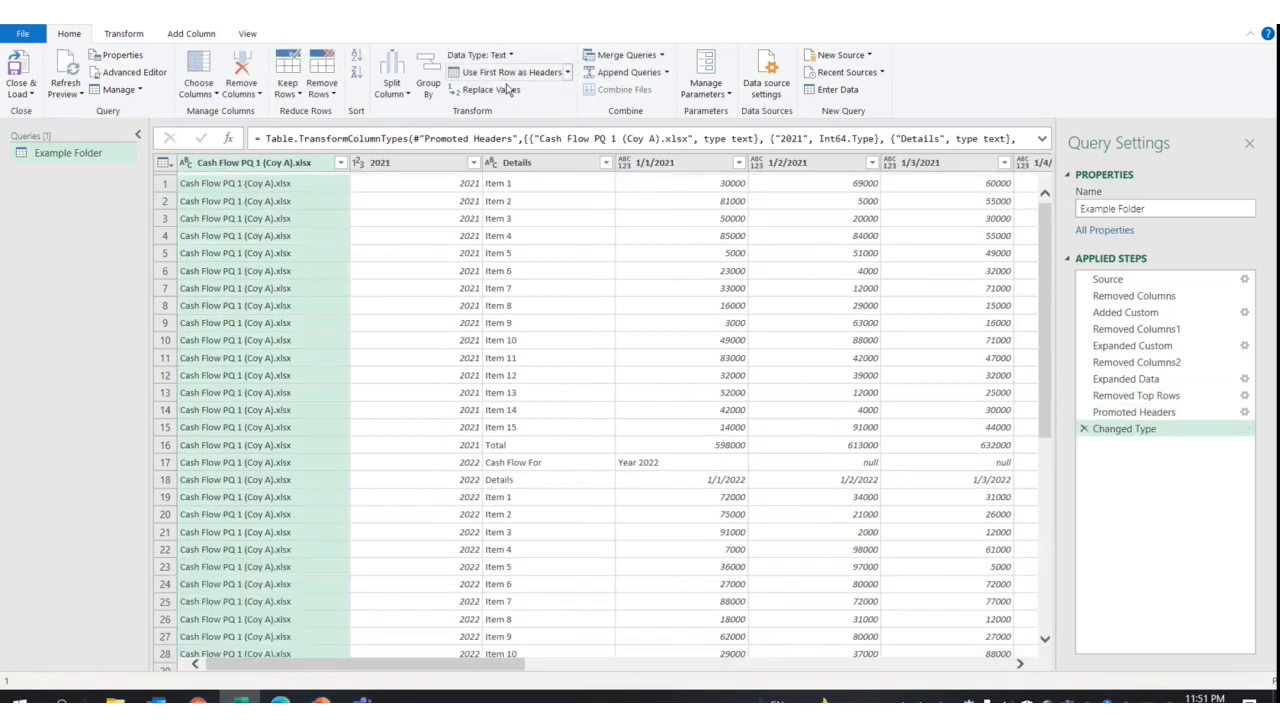
Filter the Details column to exclude Cash Flow For, Details and Total rows
click(605, 162)
click(408, 358)
click(404, 370)
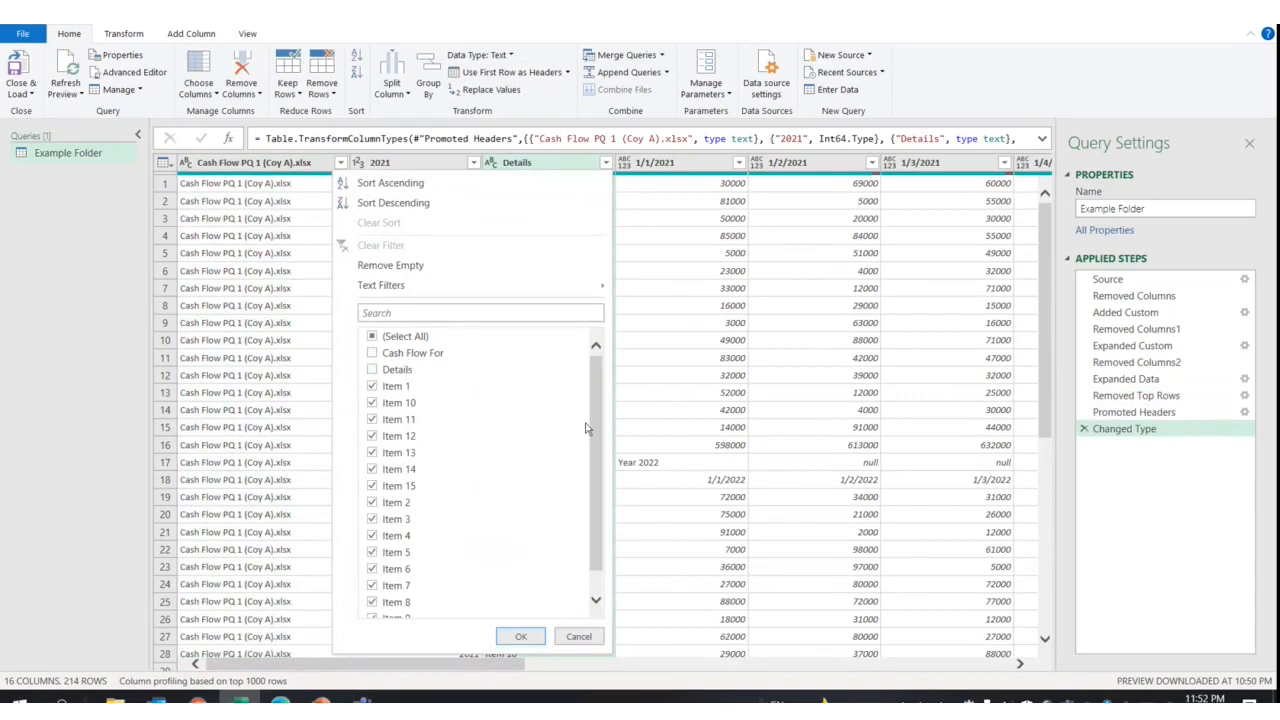
scroll(594, 435, down, 1)
click(391, 612)
click(509, 637)
Remove the Total column
drag(486, 662, 1003, 662)
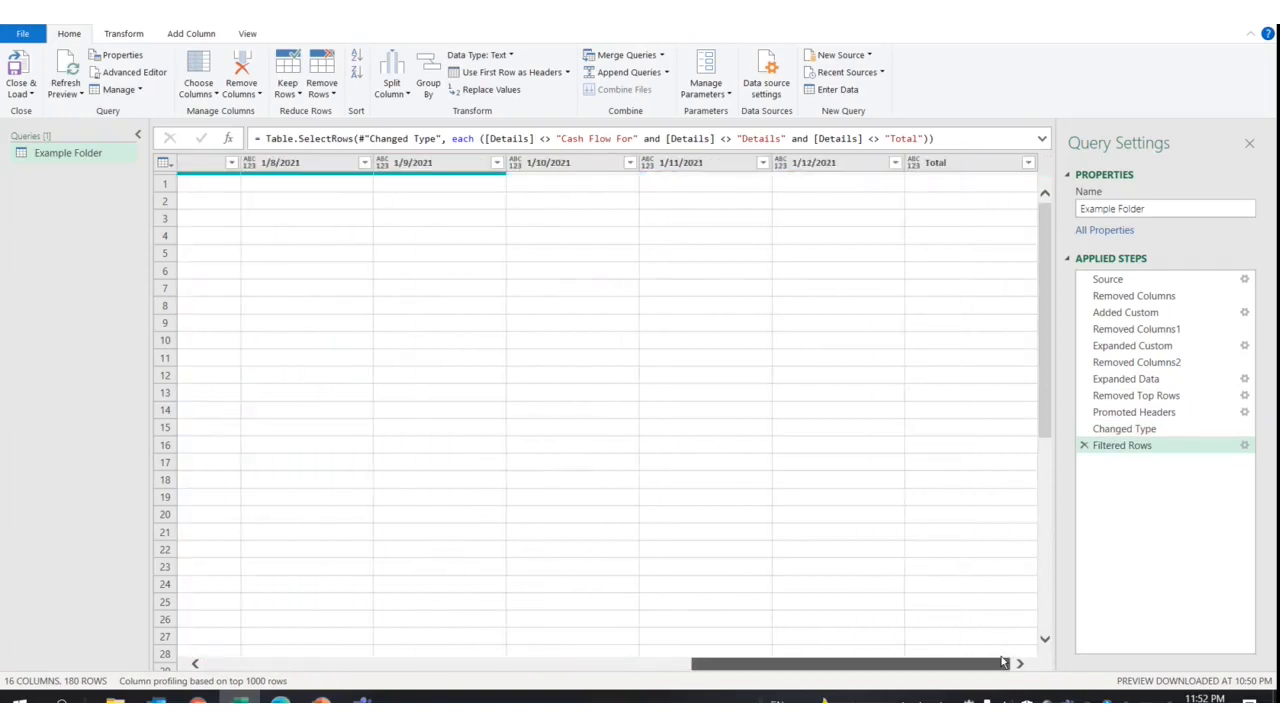
click(961, 166)
right_click(961, 166)
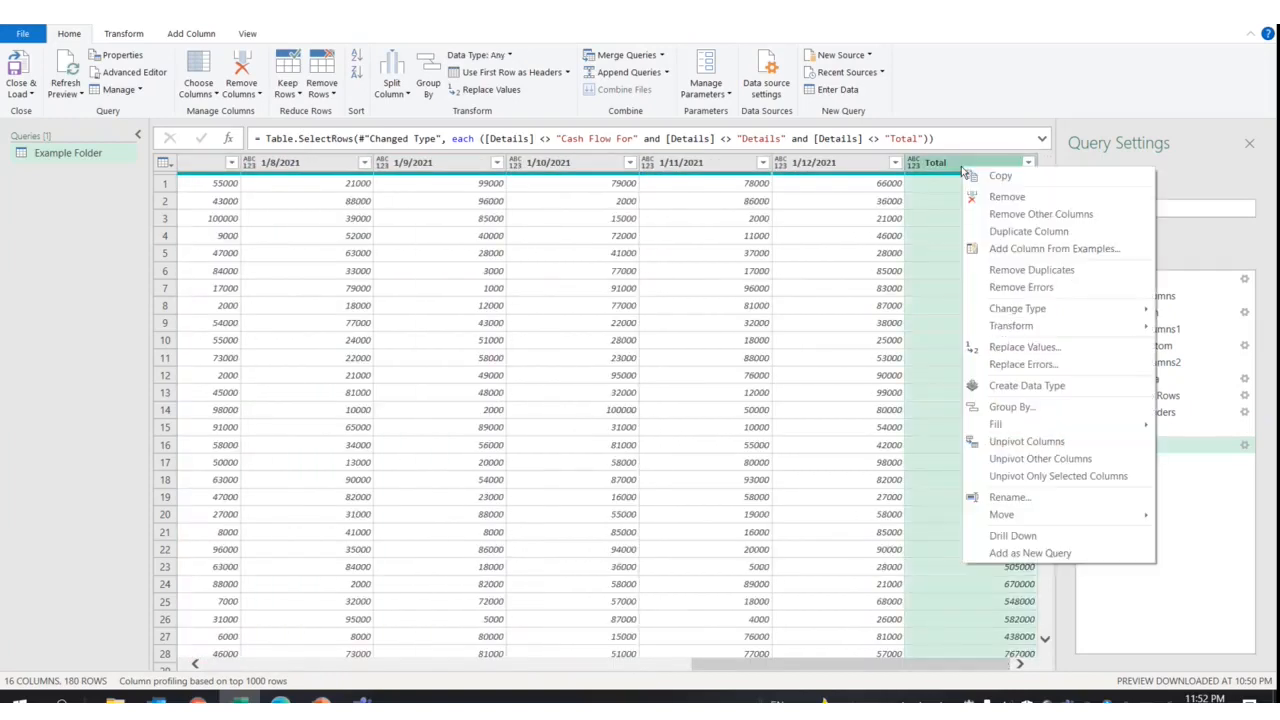
click(974, 198)
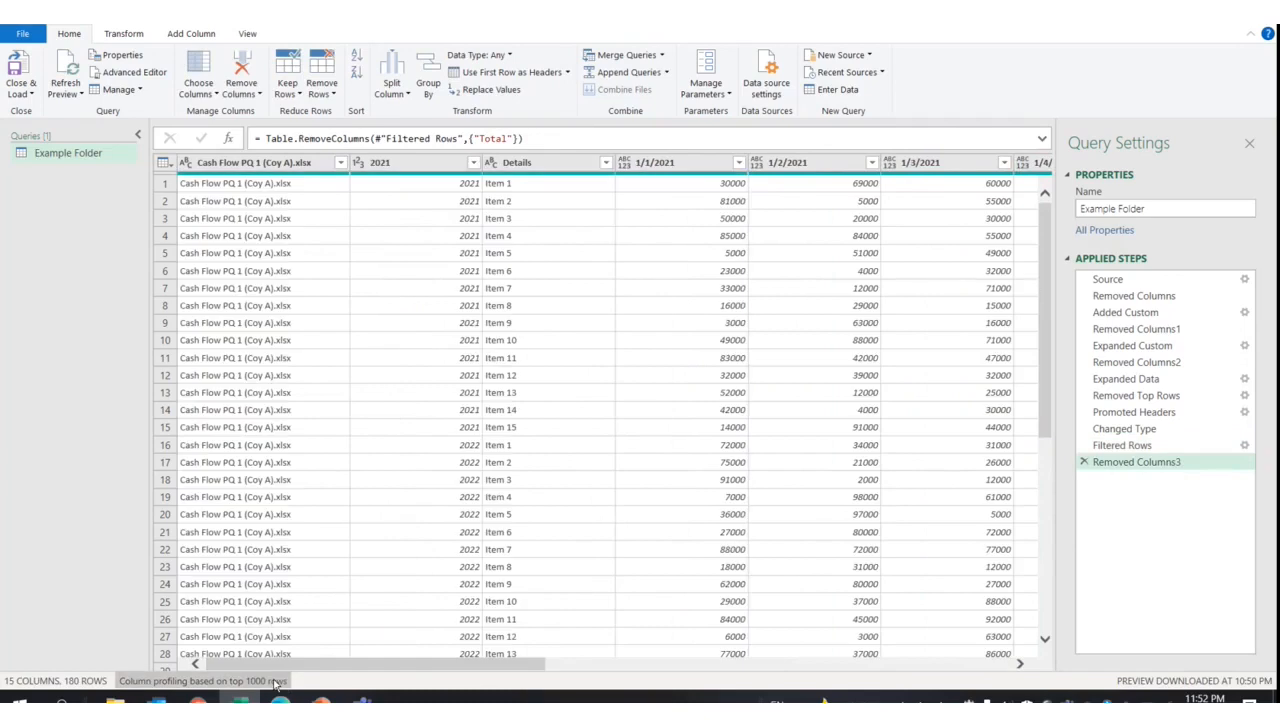
Select the file-name, 2021 and Details columns and apply Unpivot Other Columns
click(251, 166)
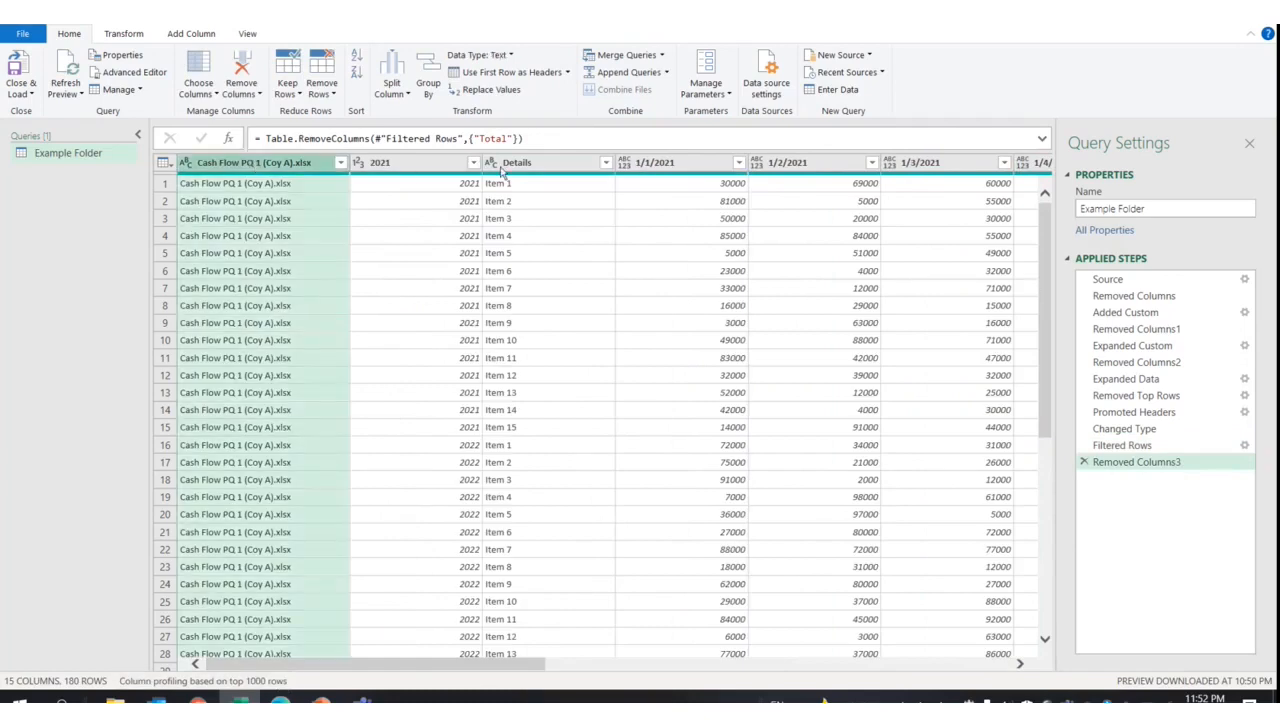
shift+click(507, 166)
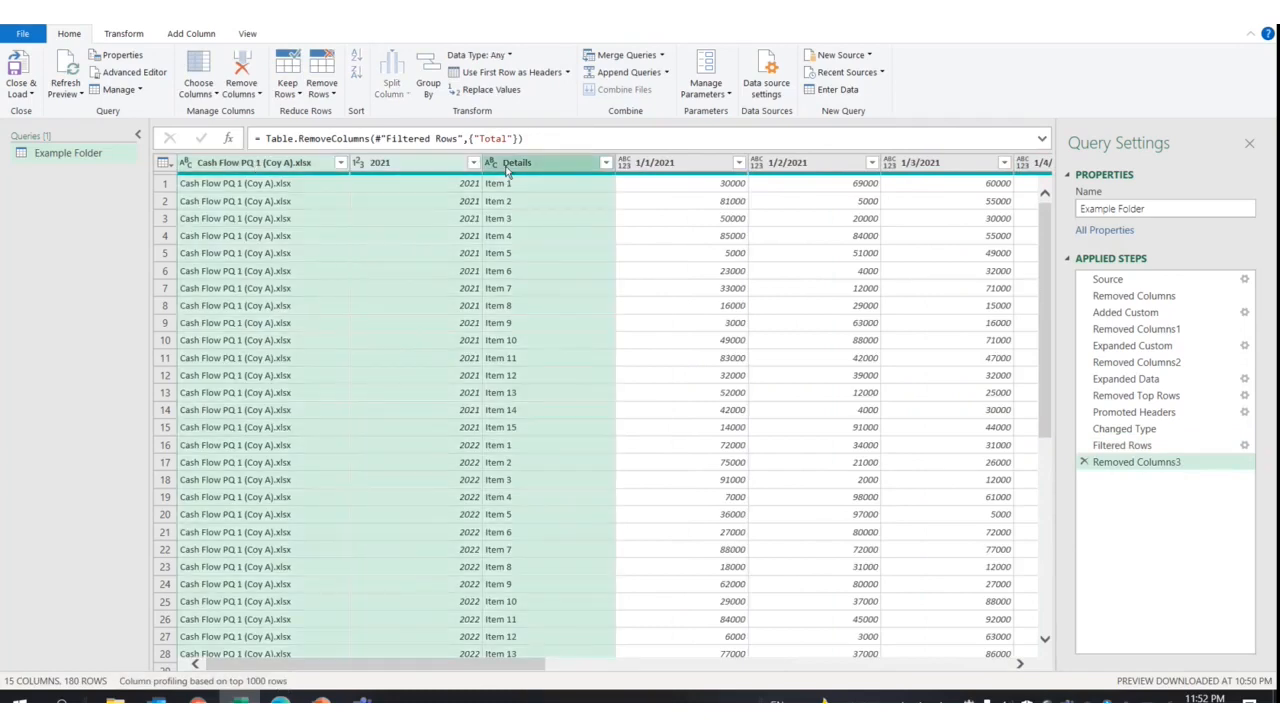
right_click(507, 172)
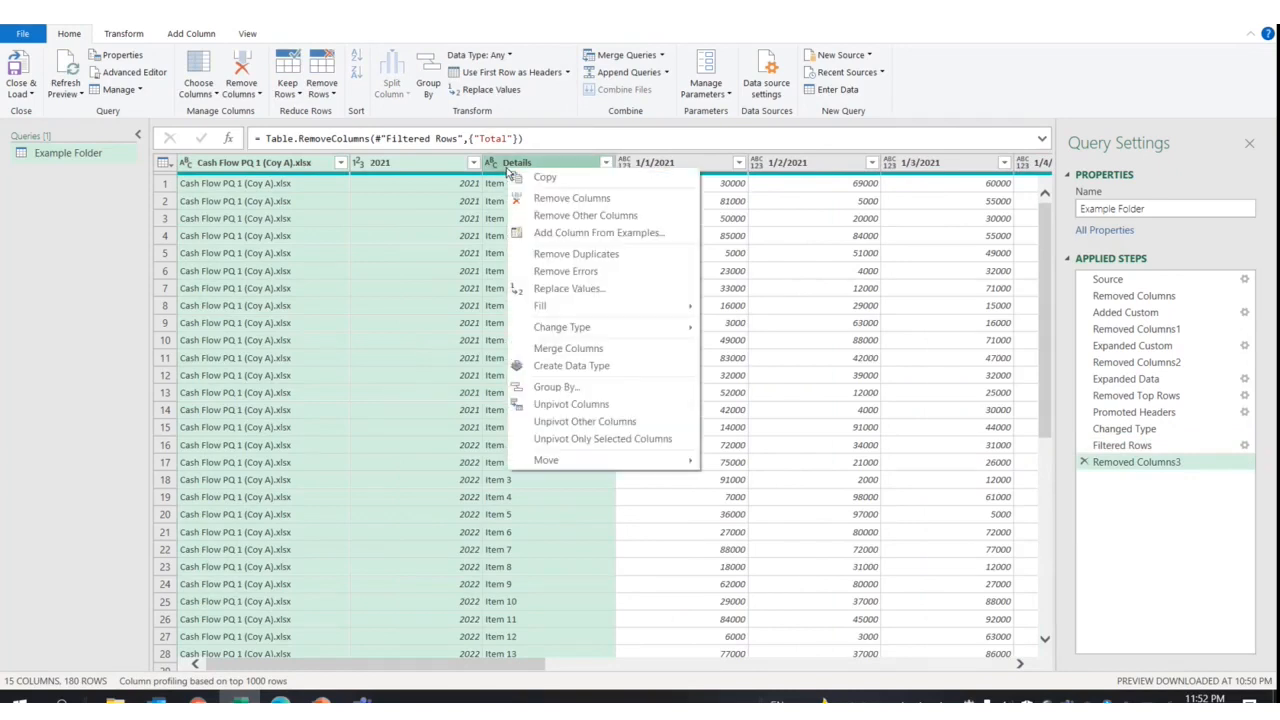
click(614, 424)
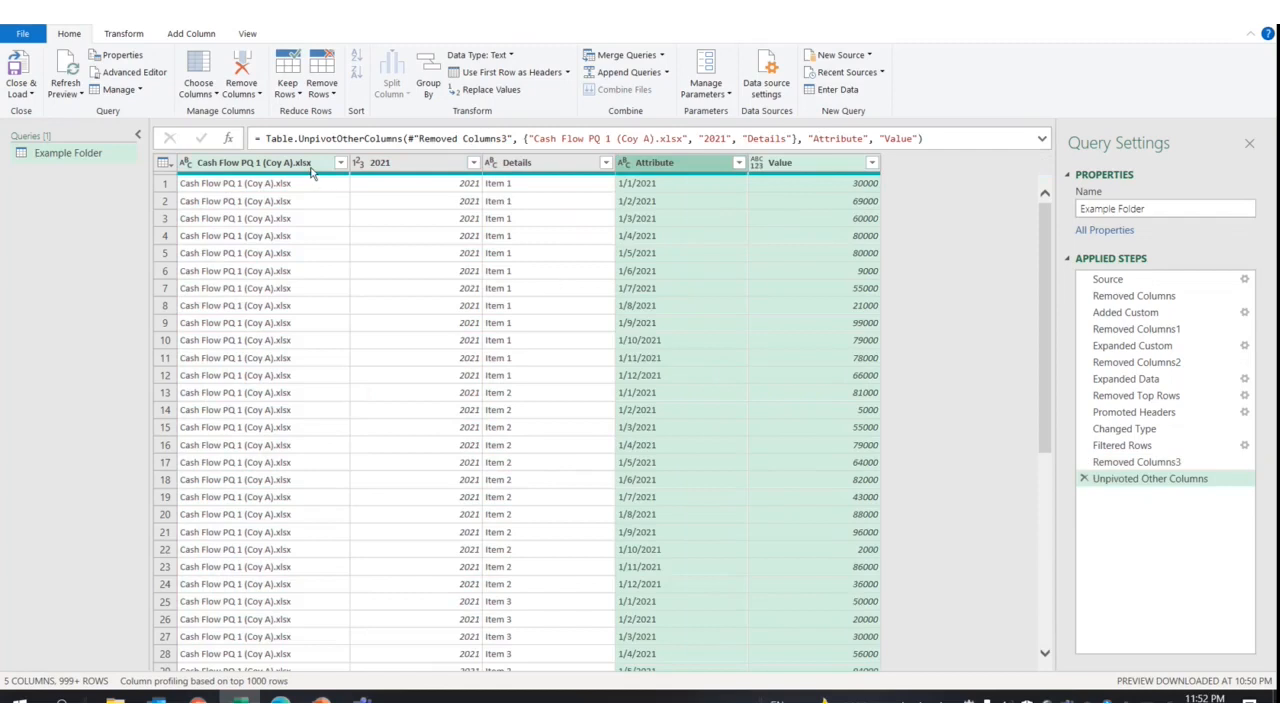
click(311, 170)
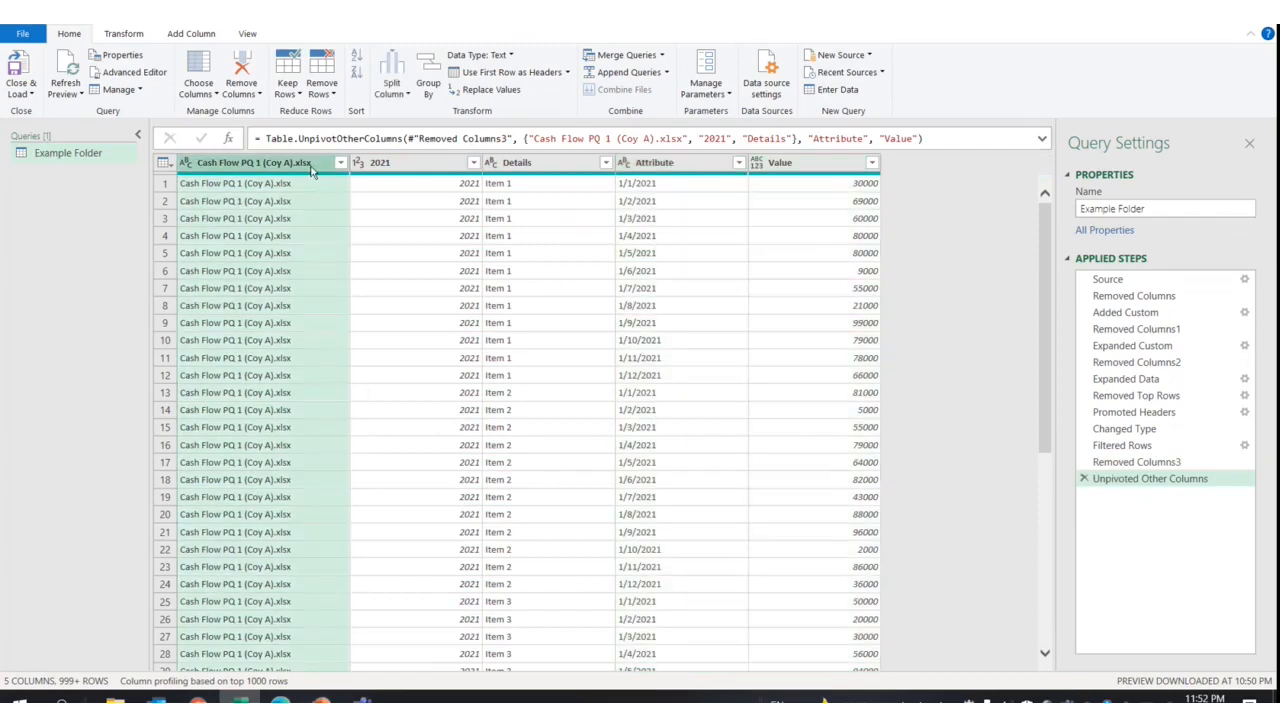
Extract the text between ( and ) in the file-name column, leaving names like Coy A
right_click(311, 170)
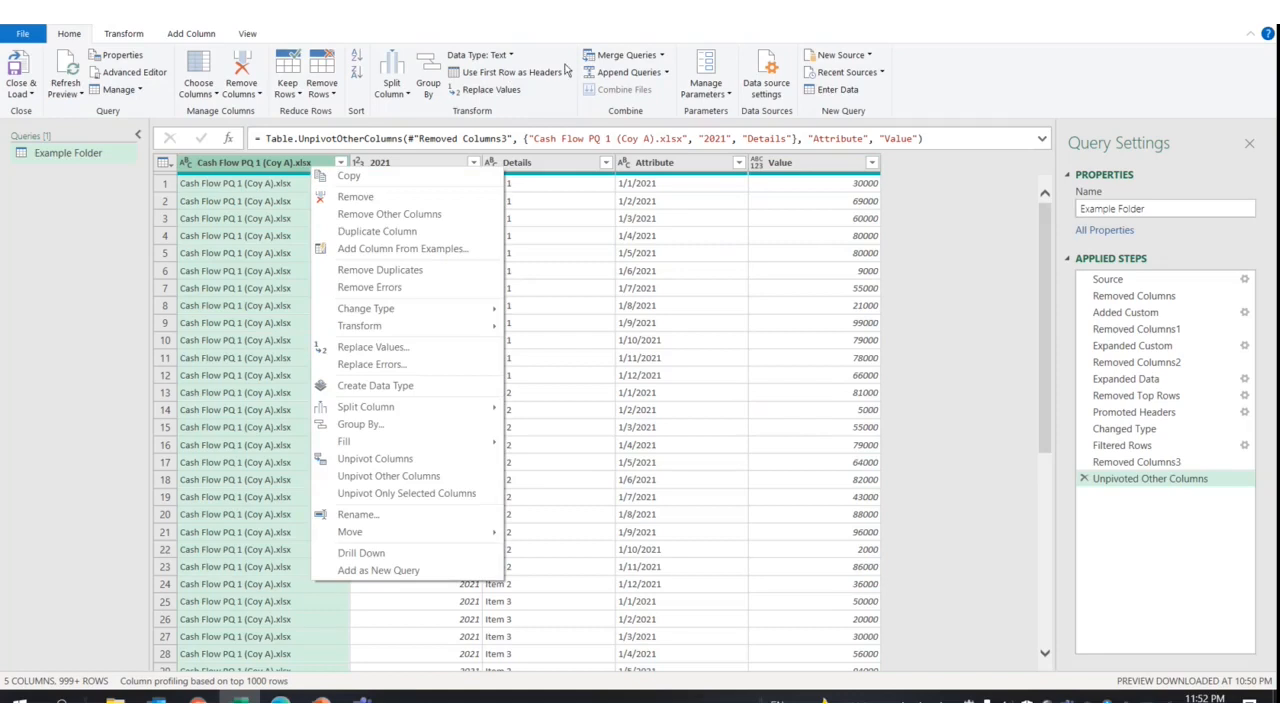
click(121, 36)
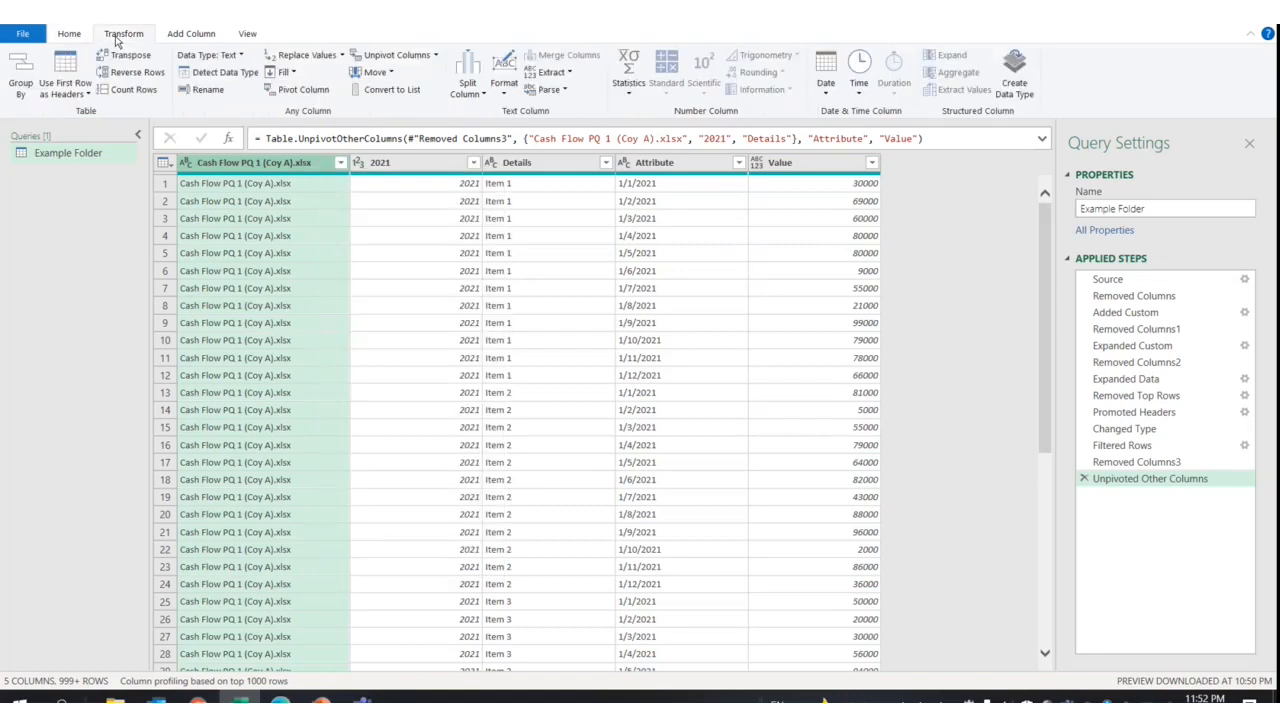
click(575, 74)
click(585, 200)
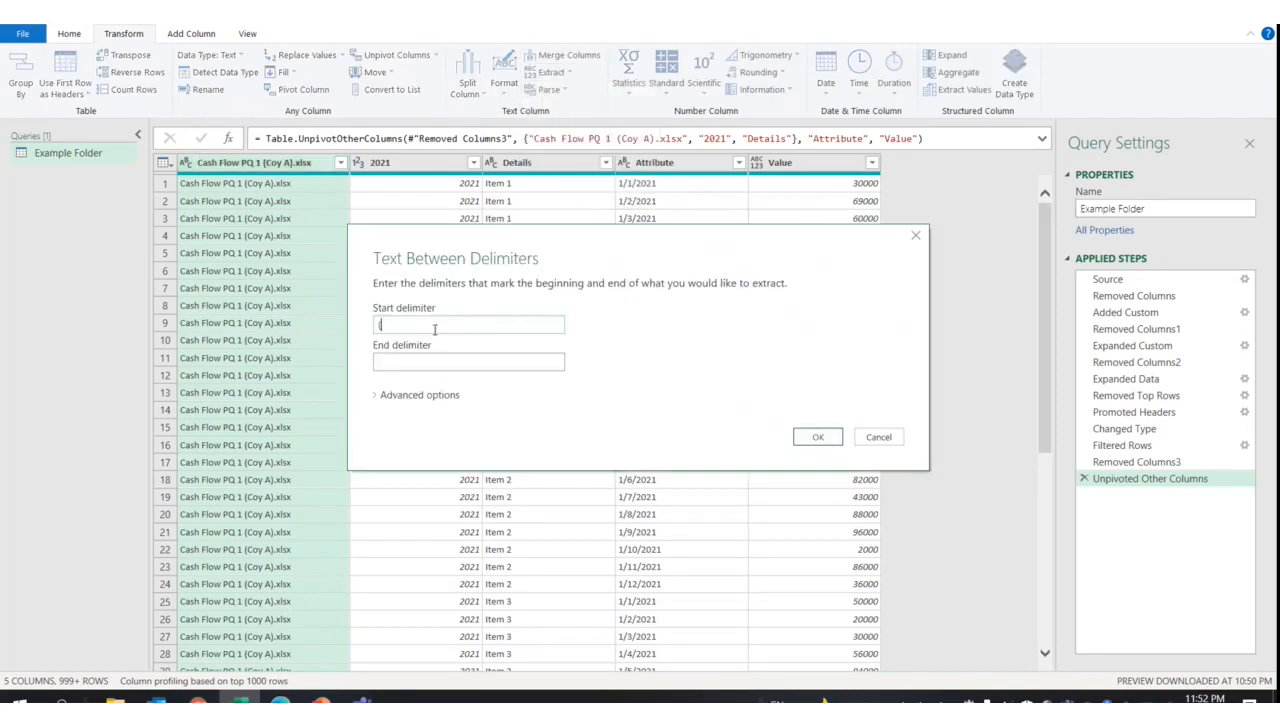
click(442, 358)
click(817, 437)
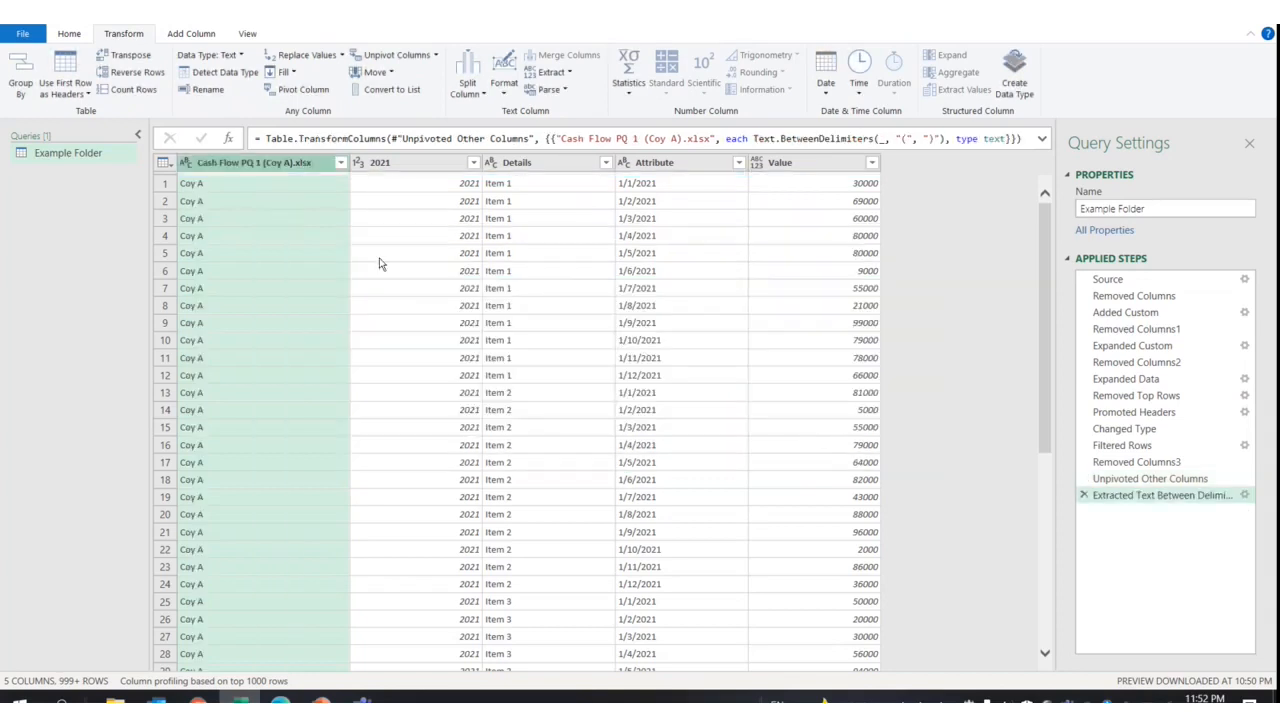
Rename the file-name, 2021 and Attribute columns to Coy, Year and Period
double_click(256, 163)
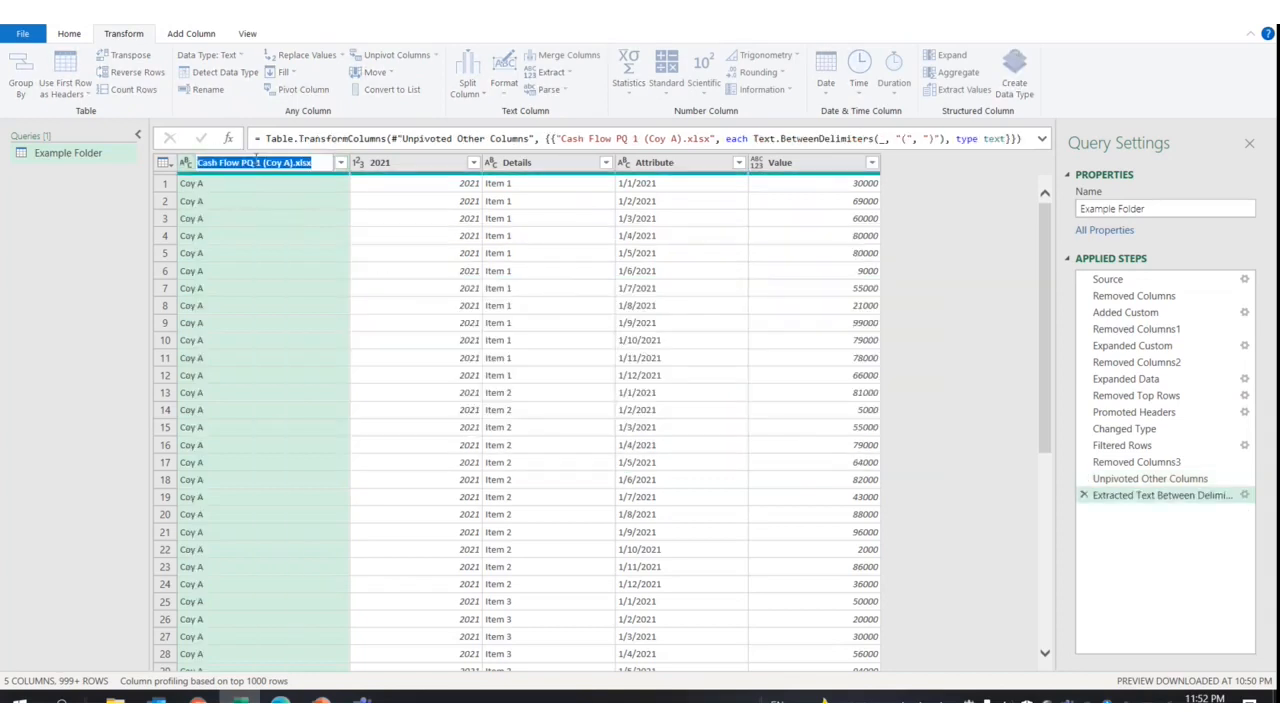
text(Coy)
key(Return)
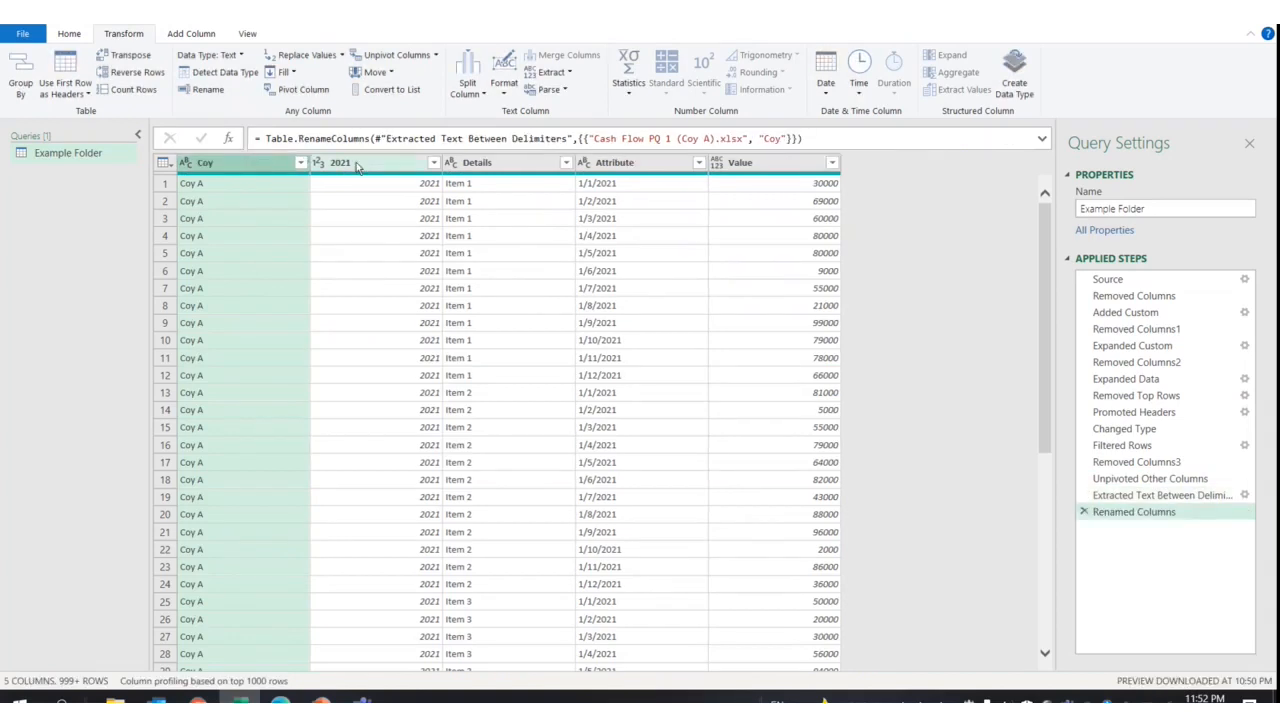
double_click(357, 164)
text(Yea)
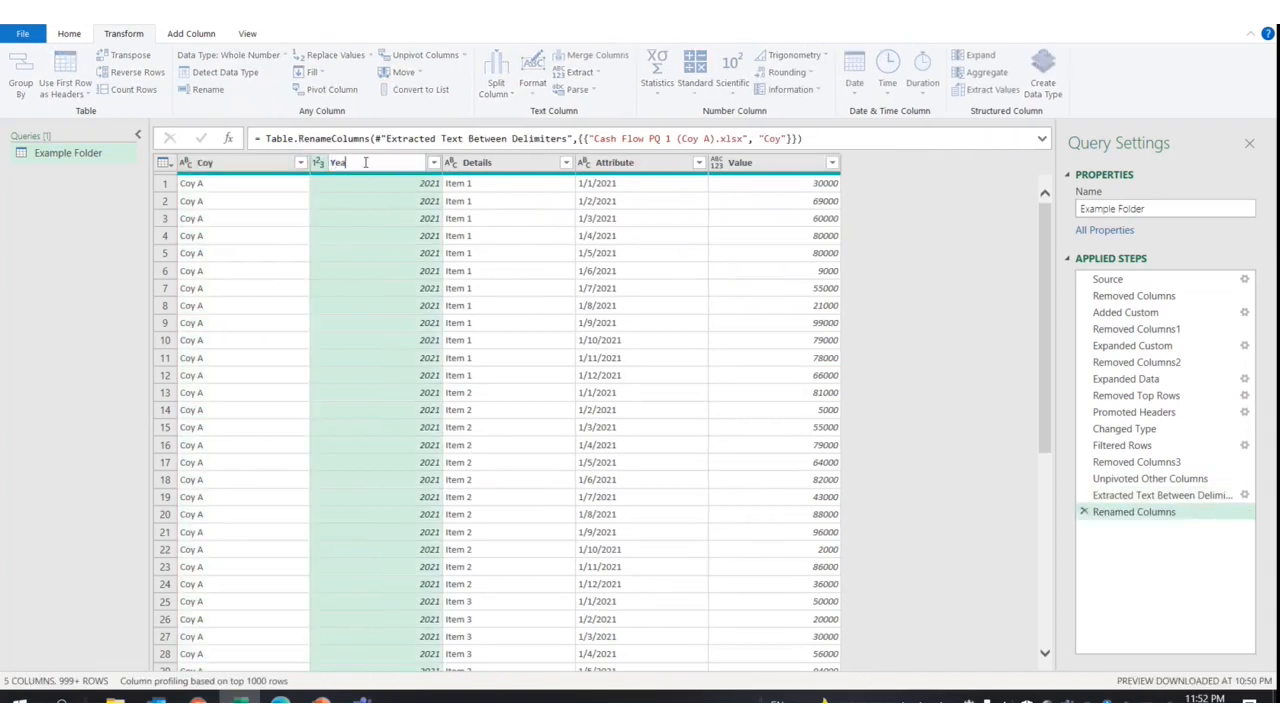
text(r)
key(Return)
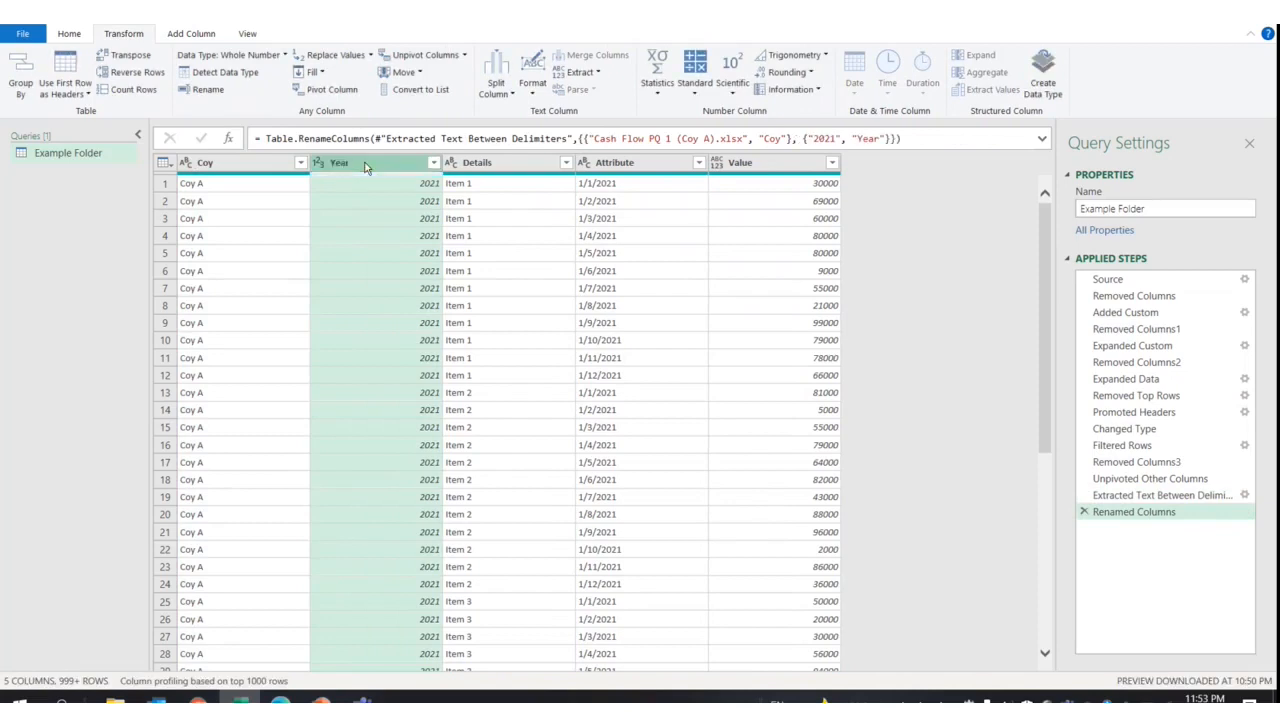
click(657, 167)
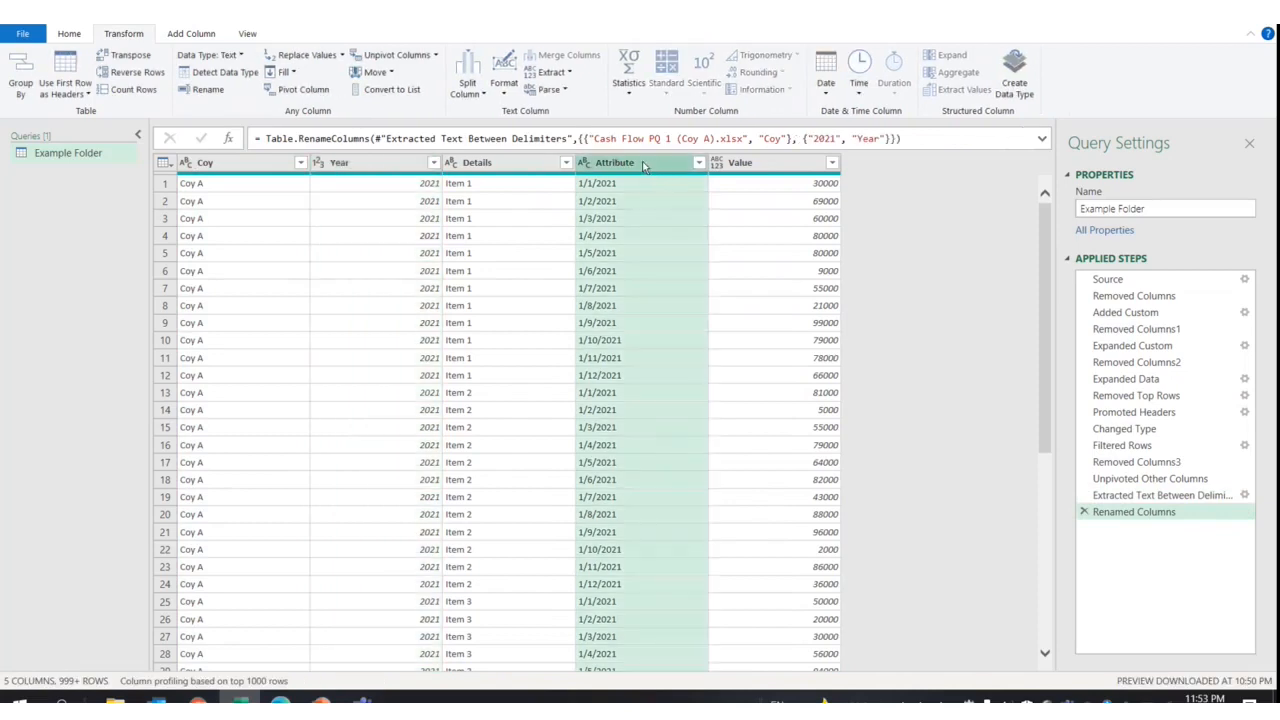
double_click(643, 167)
text(Period)
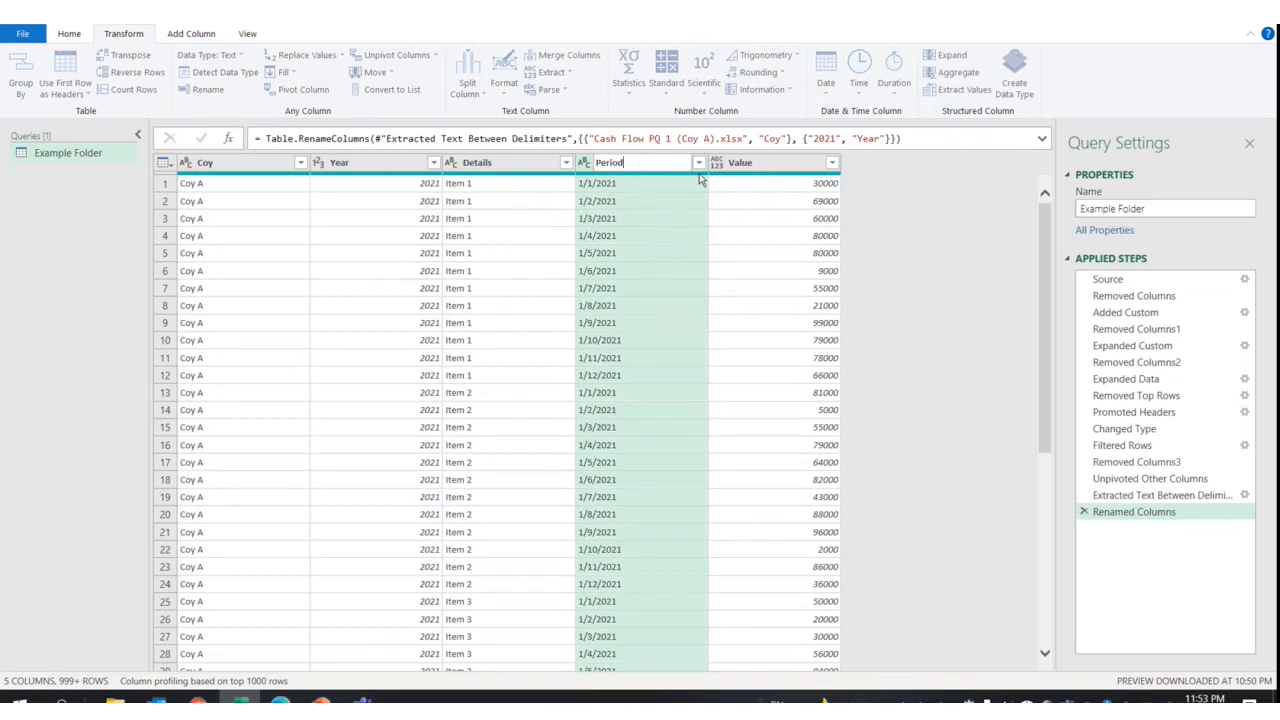
key(Return)
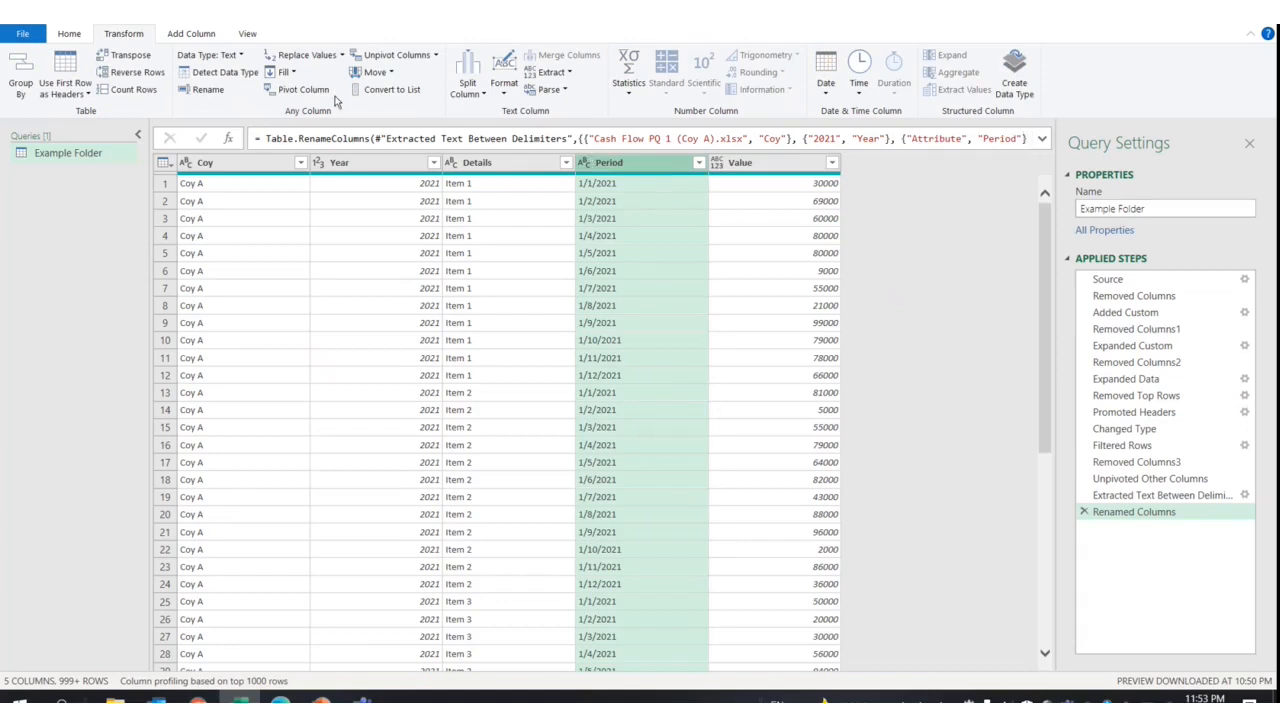
Extract the text between the / delimiters in Period, leaving month numbers 1–12
click(556, 73)
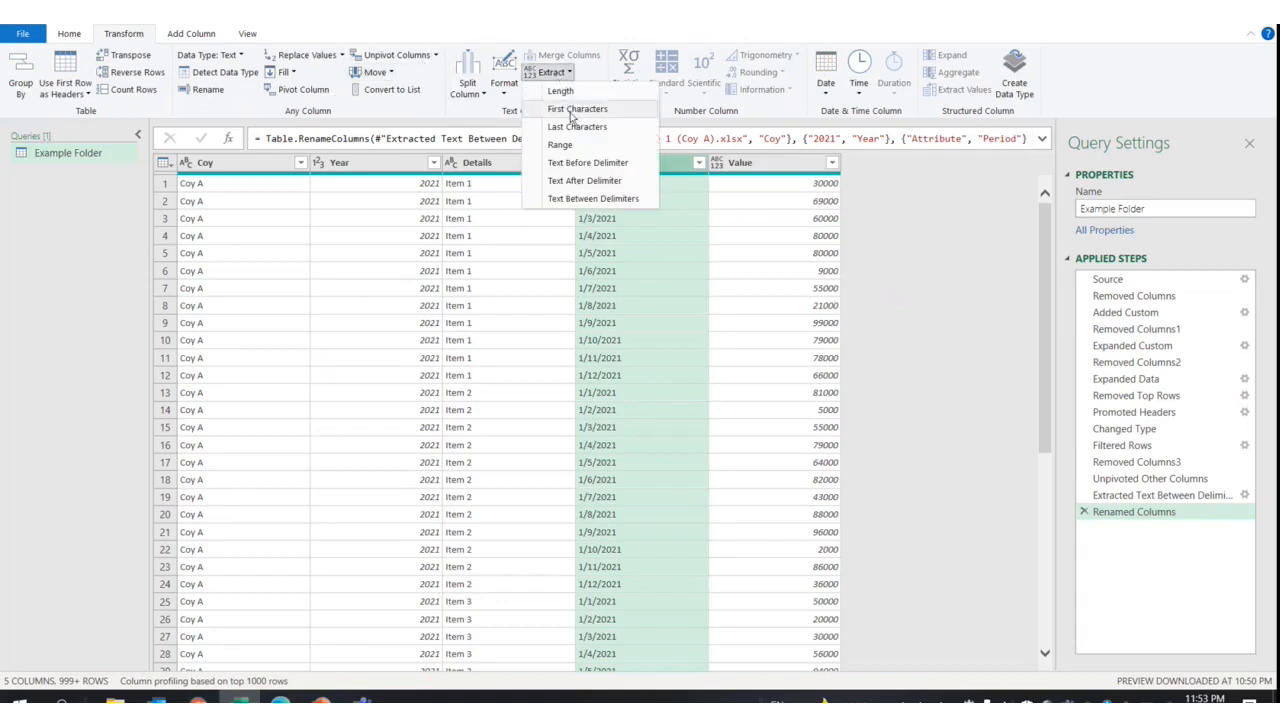
click(608, 199)
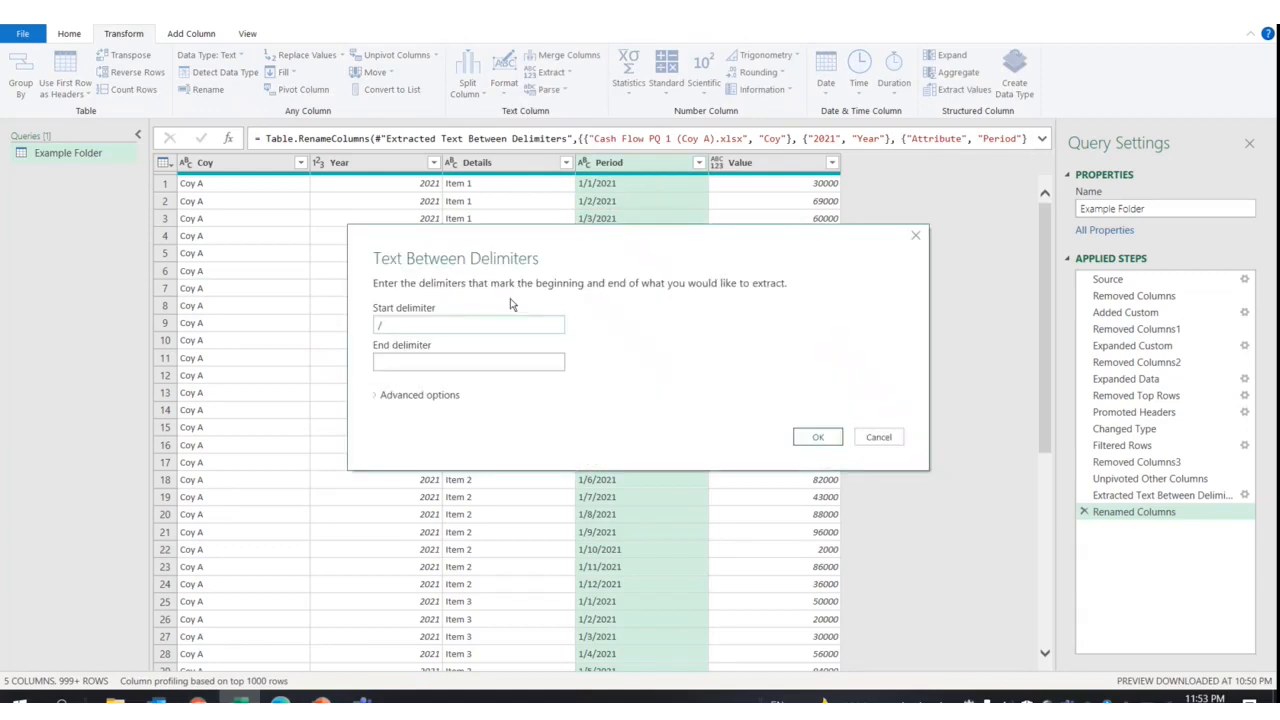
click(513, 360)
click(817, 437)
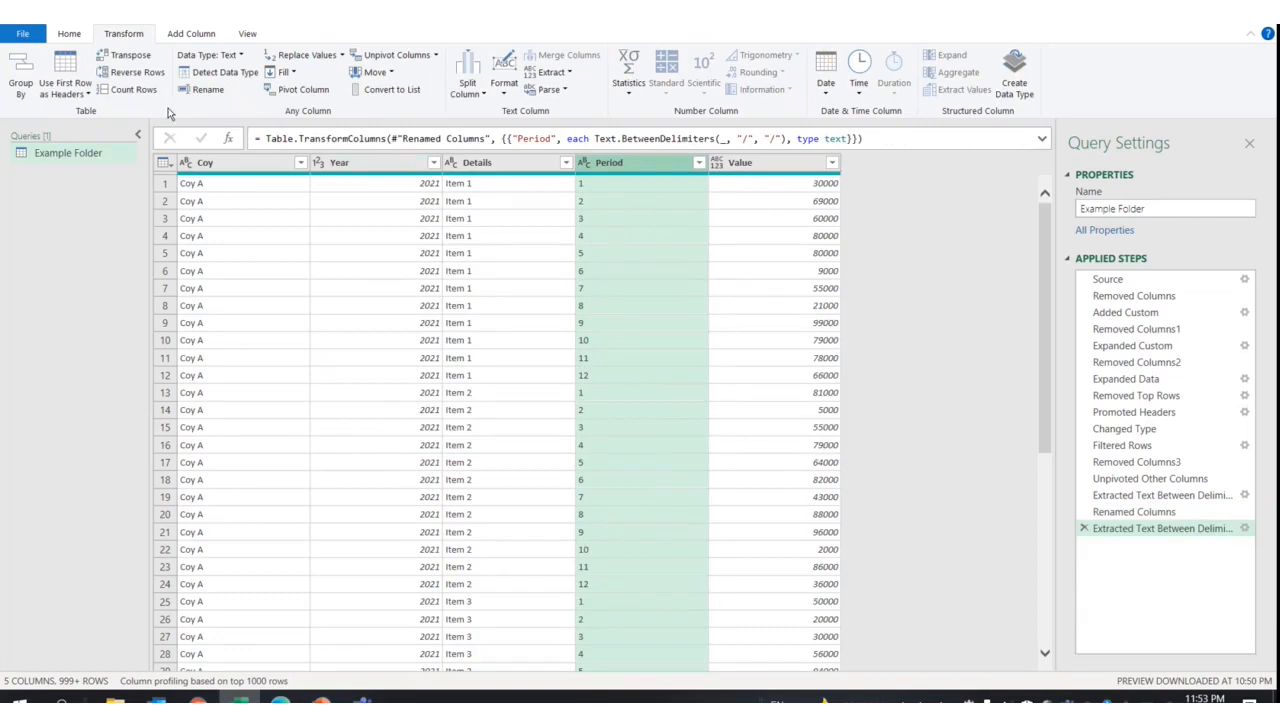
click(69, 34)
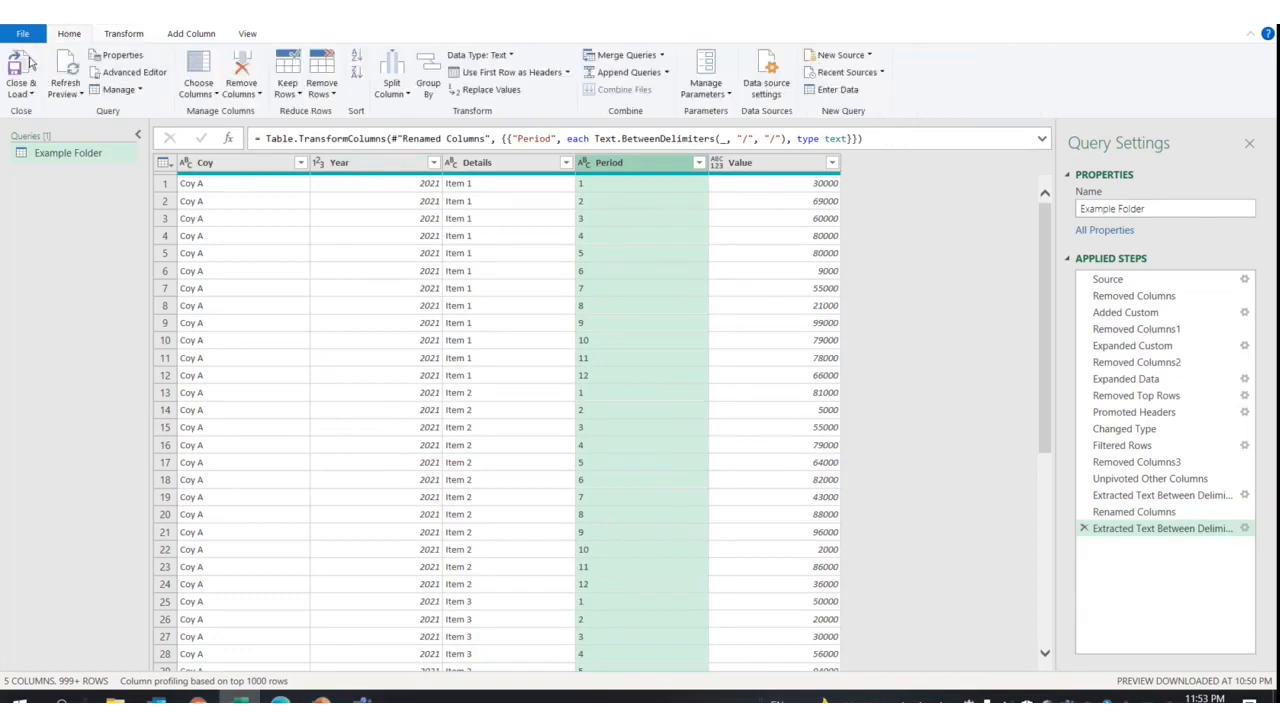
Close & Load the query into Excel as the Example Folder table with 2,160 rows
click(22, 65)
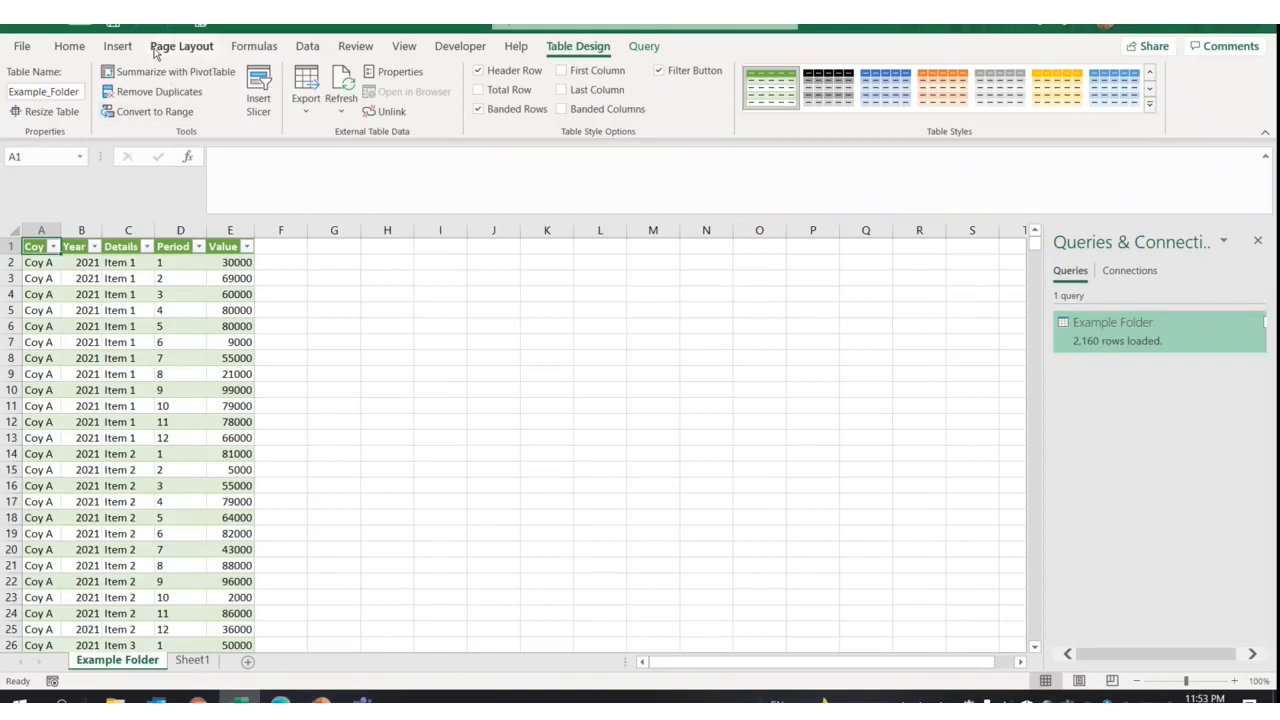
click(118, 47)
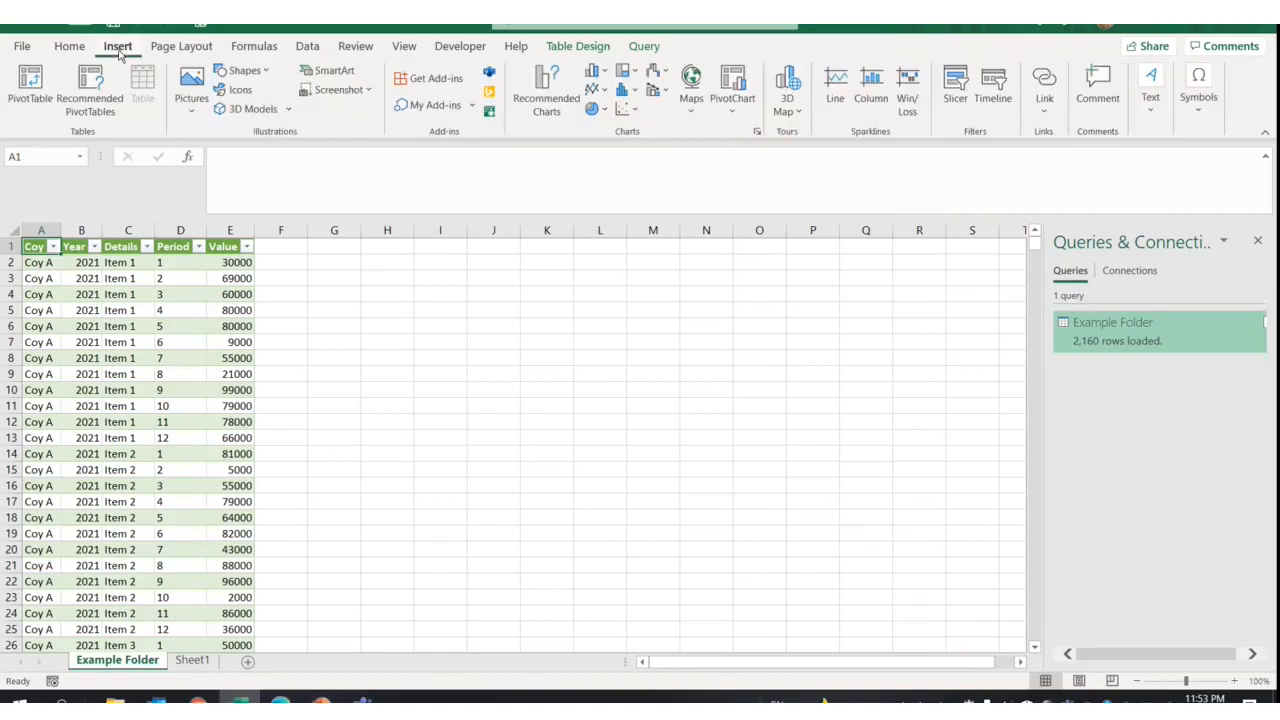
Create a new-sheet PivotTable: Year filter, Details rows, Period columns, Sum of Value, months ordered 1–12
click(31, 88)
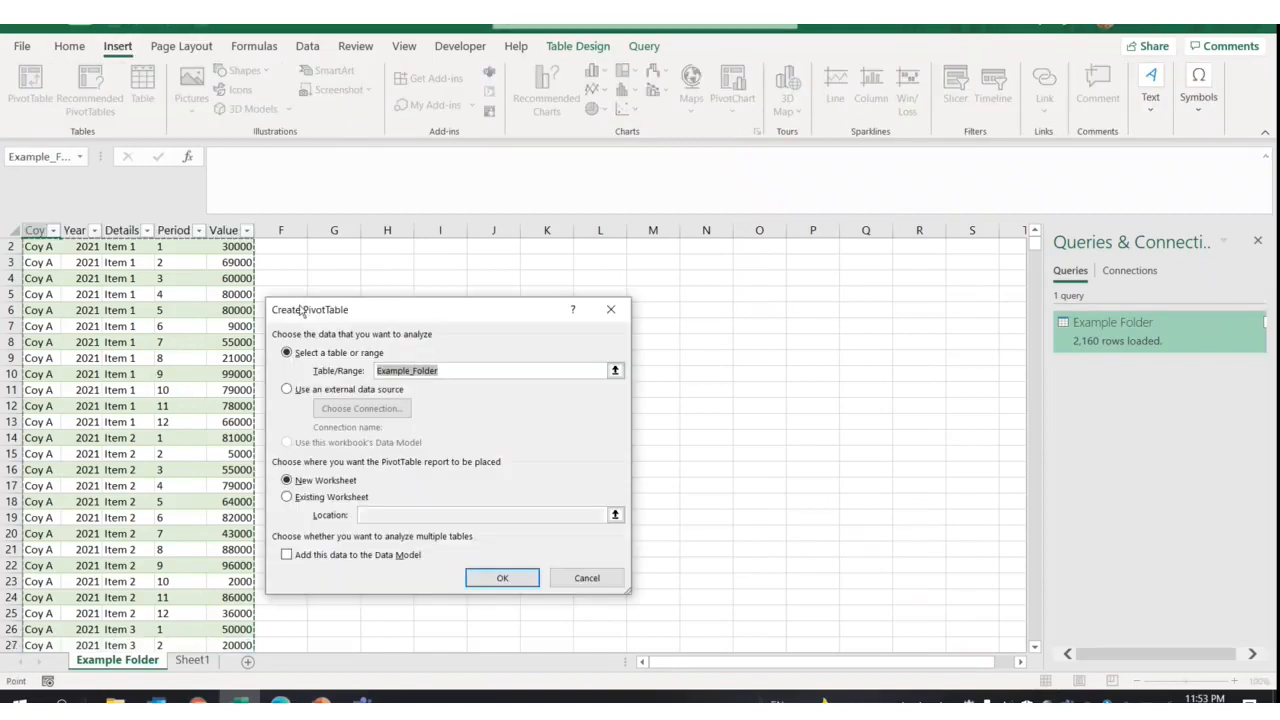
click(503, 580)
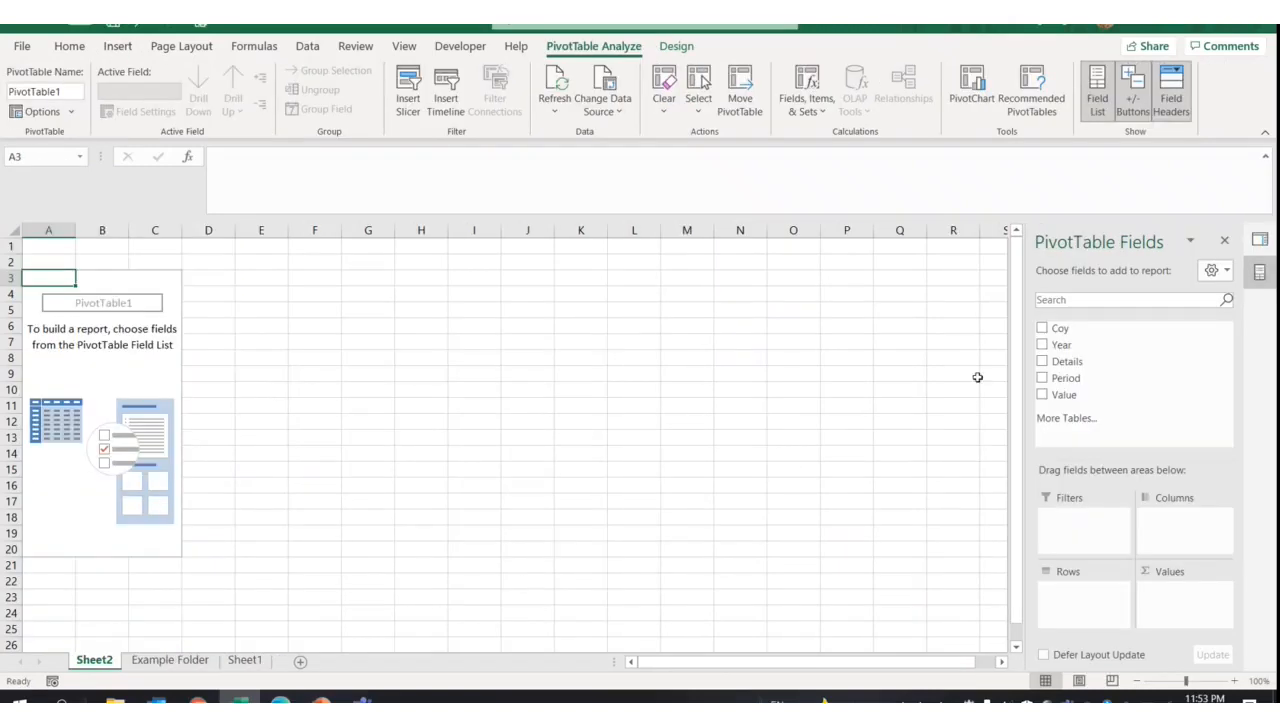
drag(1092, 345, 1074, 512)
drag(1074, 366, 1115, 598)
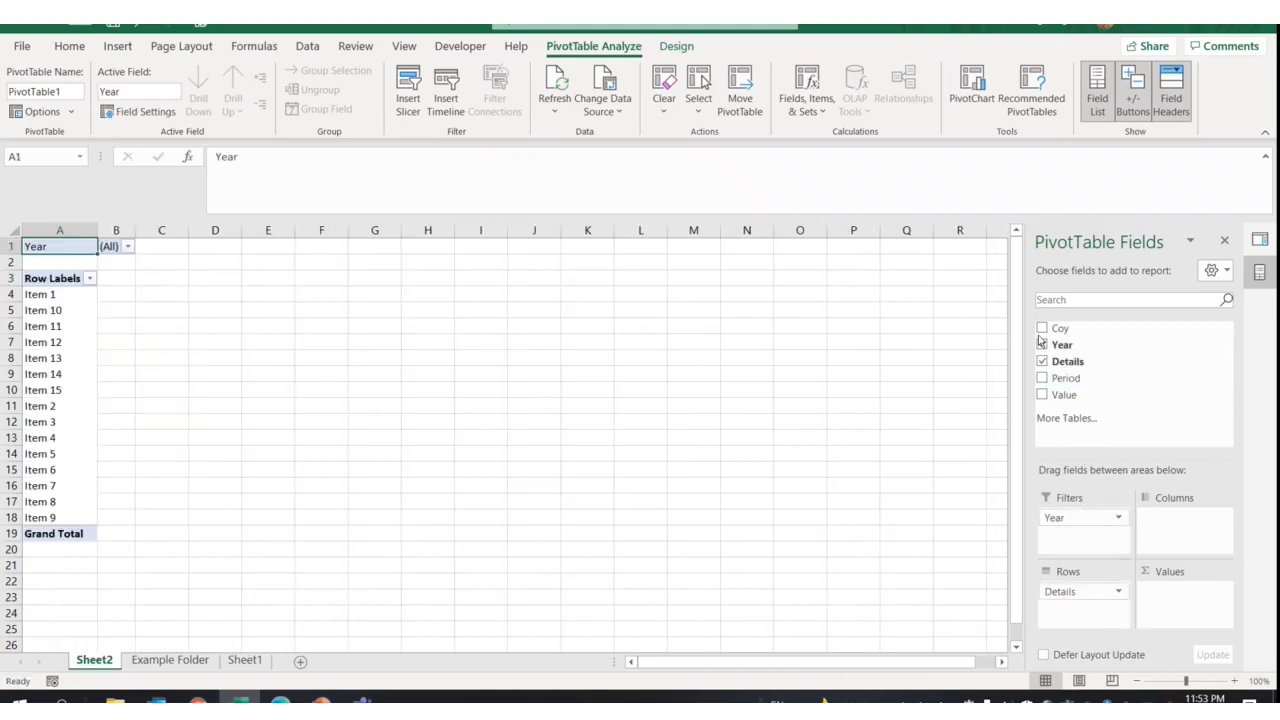
drag(1064, 374, 1168, 520)
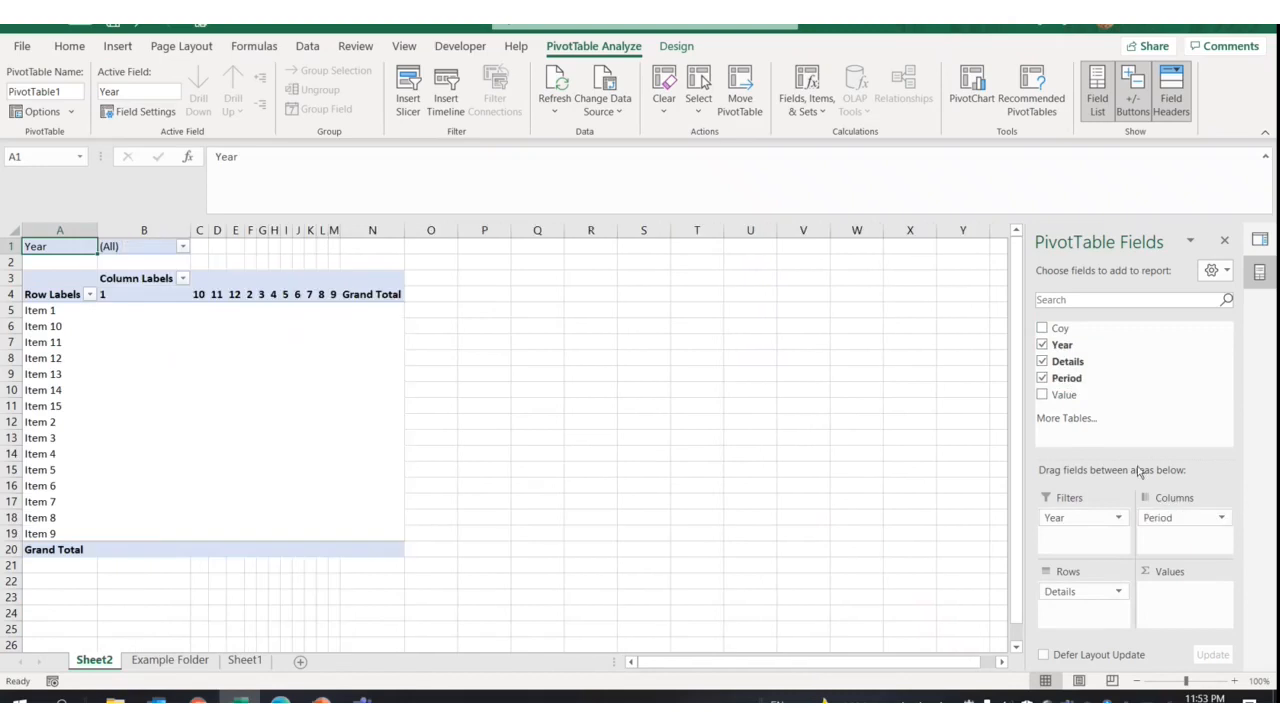
drag(1075, 395, 1183, 591)
mouse_move(205, 294)
mouse_down()
mouse_move(476, 283)
mouse_move(712, 293)
mouse_up()
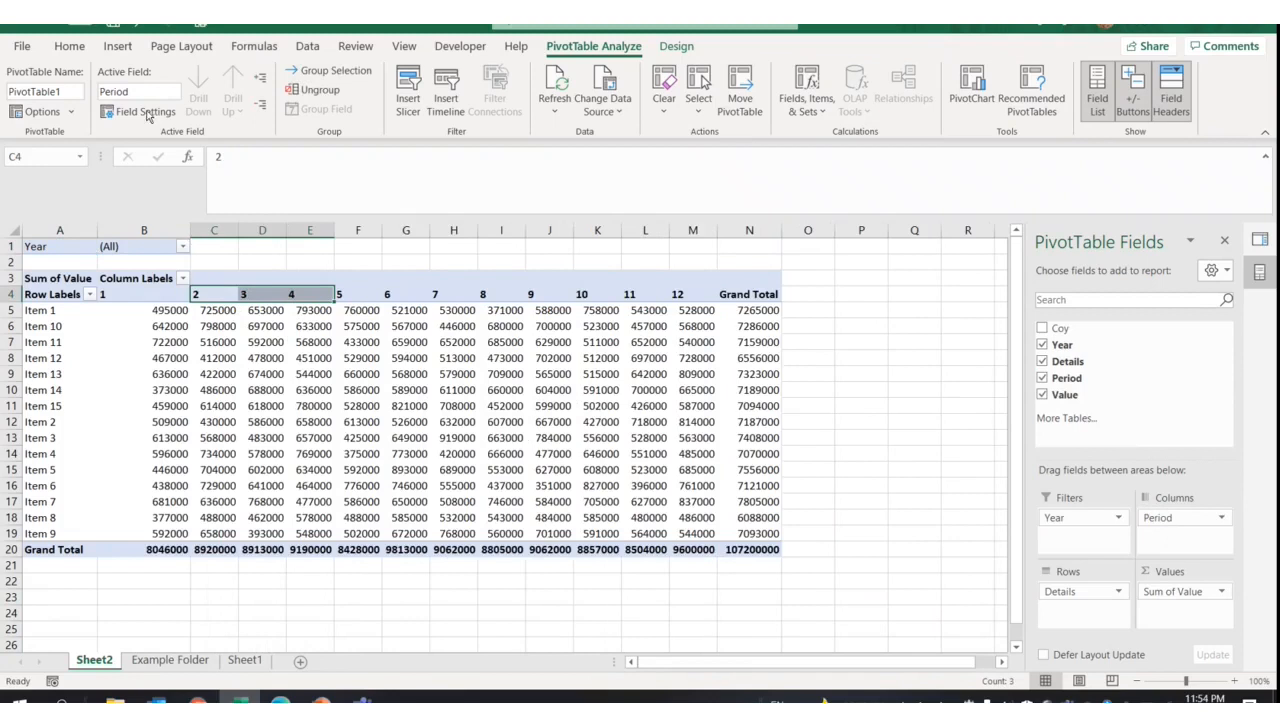
click(117, 46)
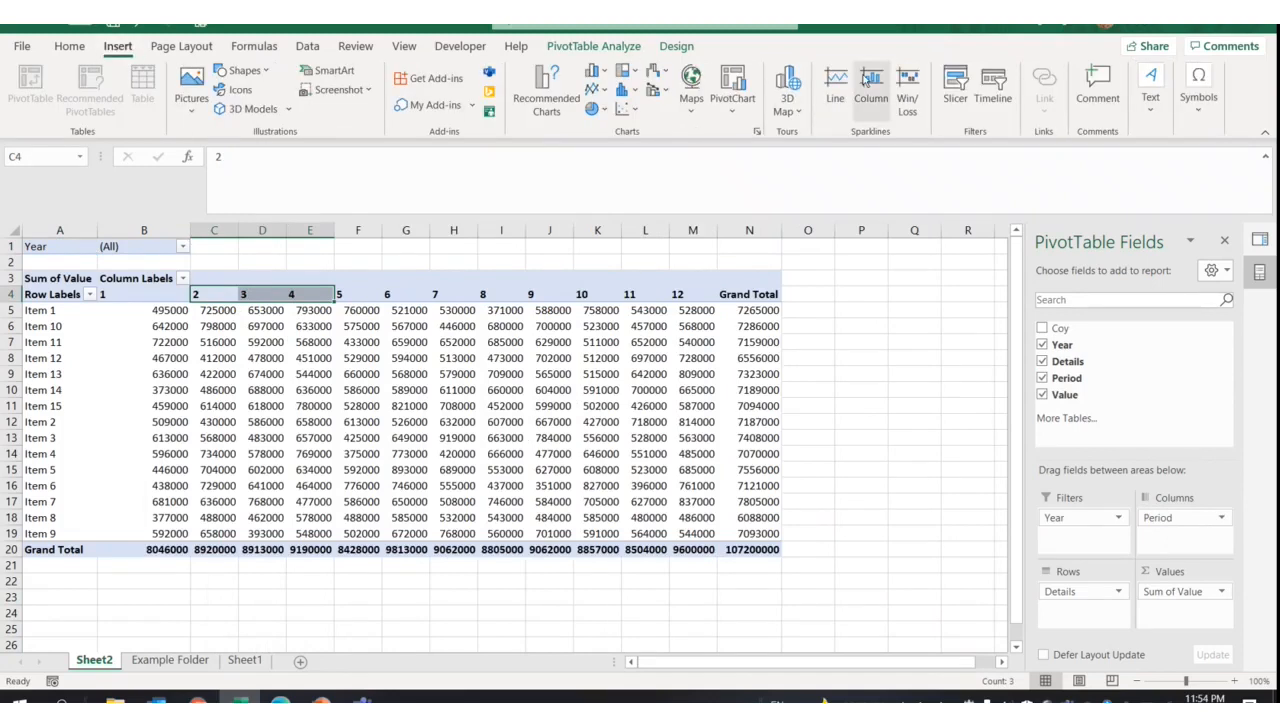
Add a Coy slicer to the right of the pivot and select Coy A
click(957, 100)
click(386, 336)
click(446, 642)
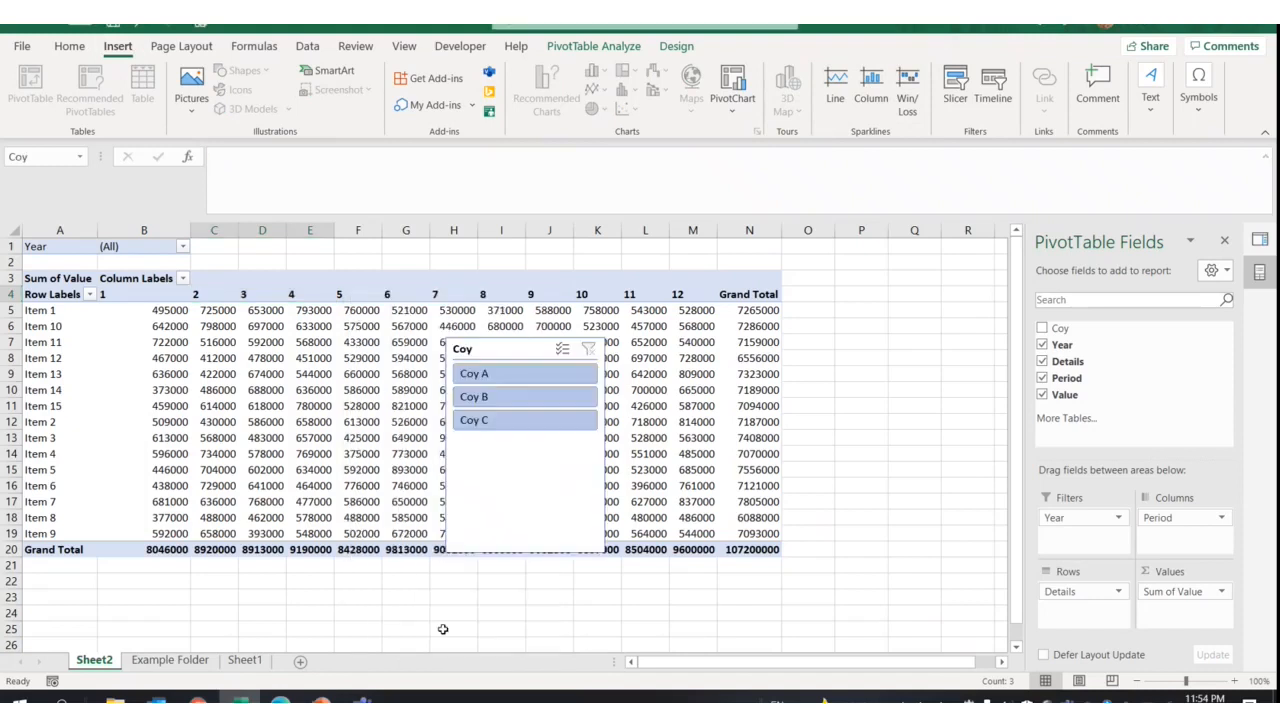
drag(481, 356, 846, 330)
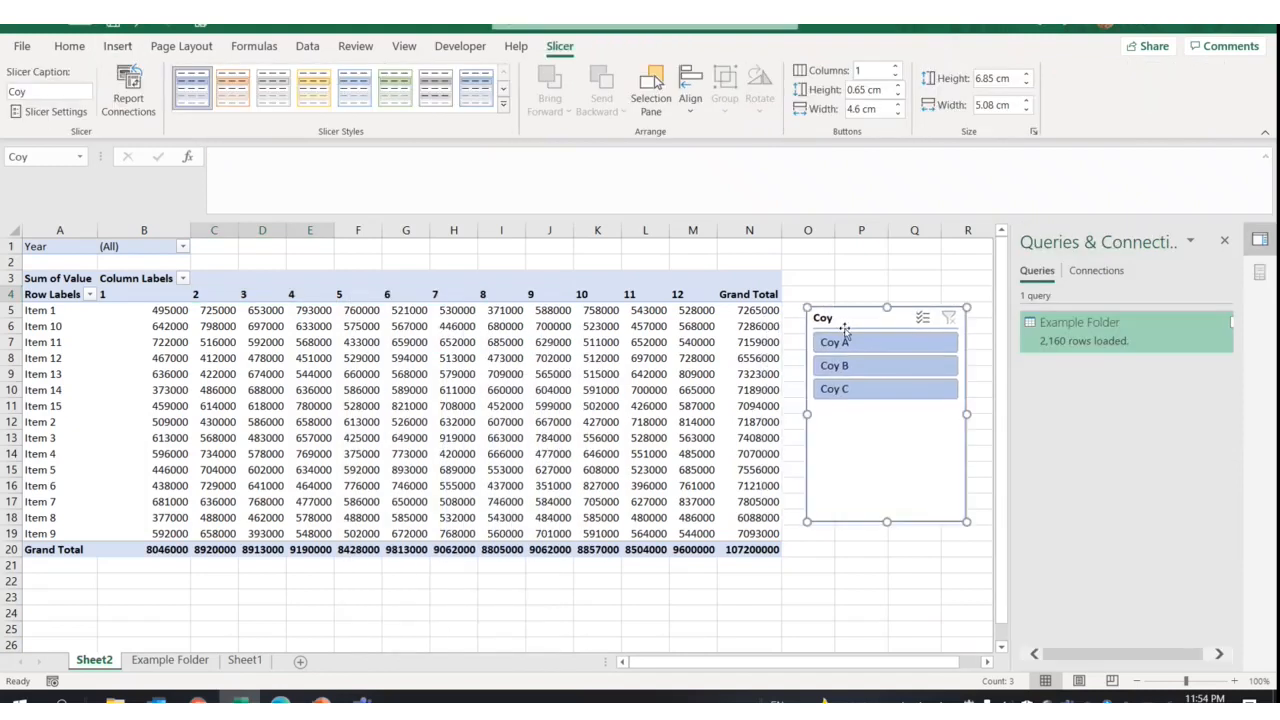
click(848, 342)
Filter the PivotTable's Year field to 2021
click(182, 246)
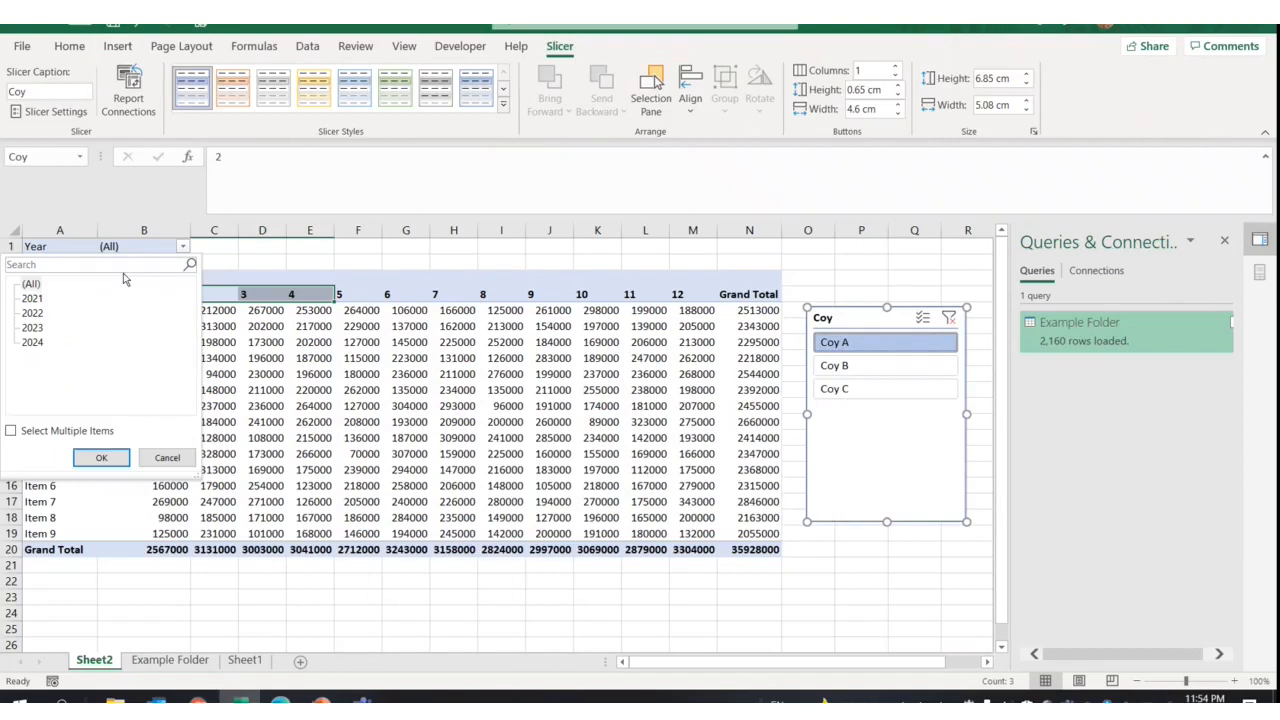
click(32, 298)
click(103, 456)
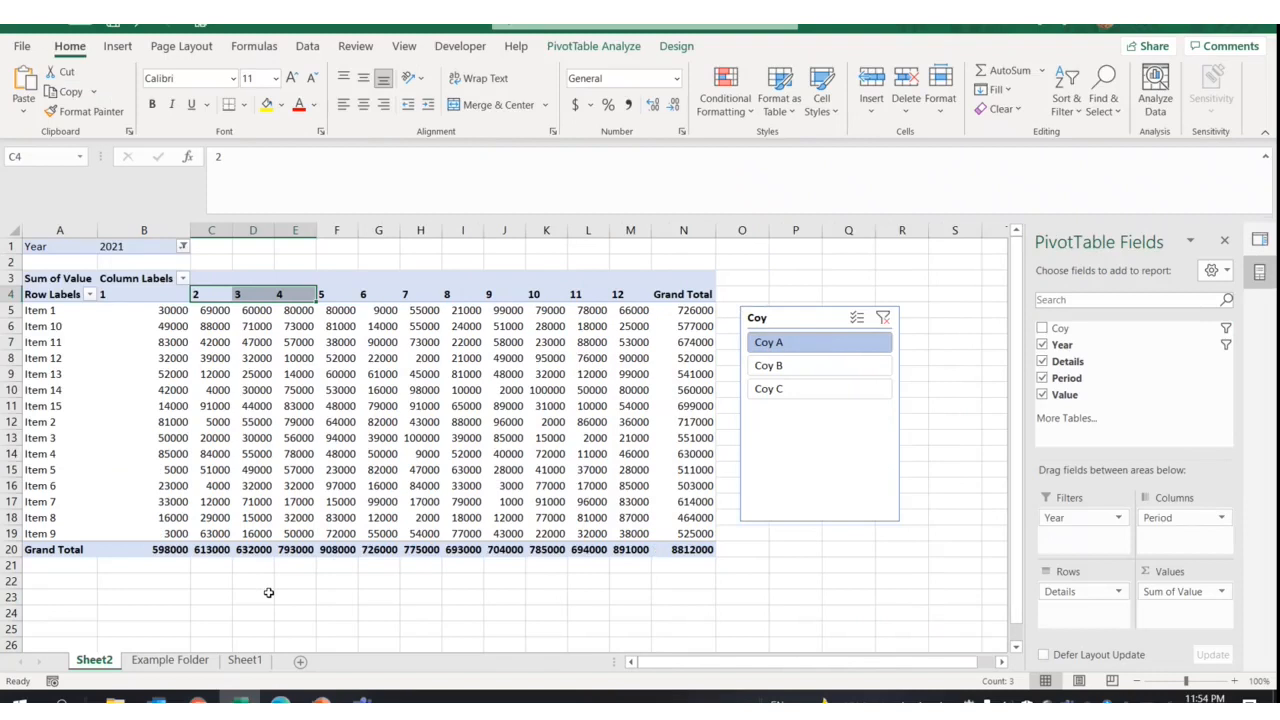
Move the Item 10–15 rows to sit below Item 9
click(268, 593)
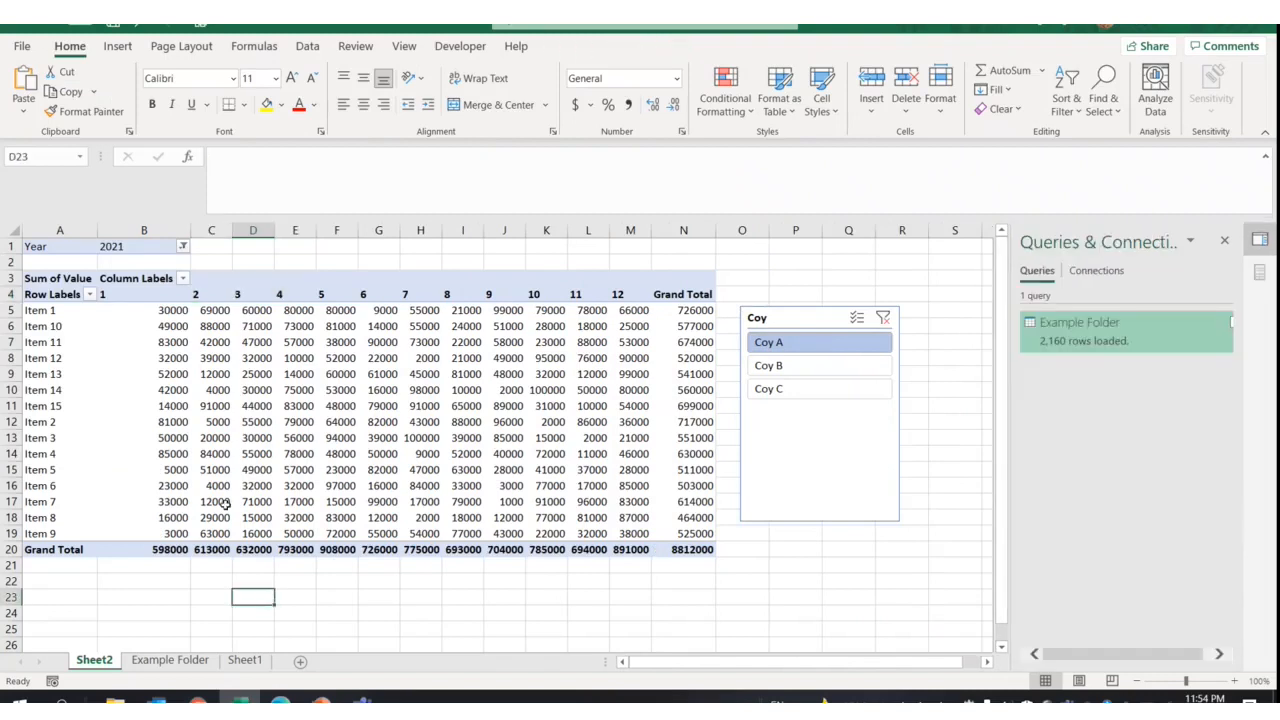
drag(92, 331, 100, 545)
click(150, 590)
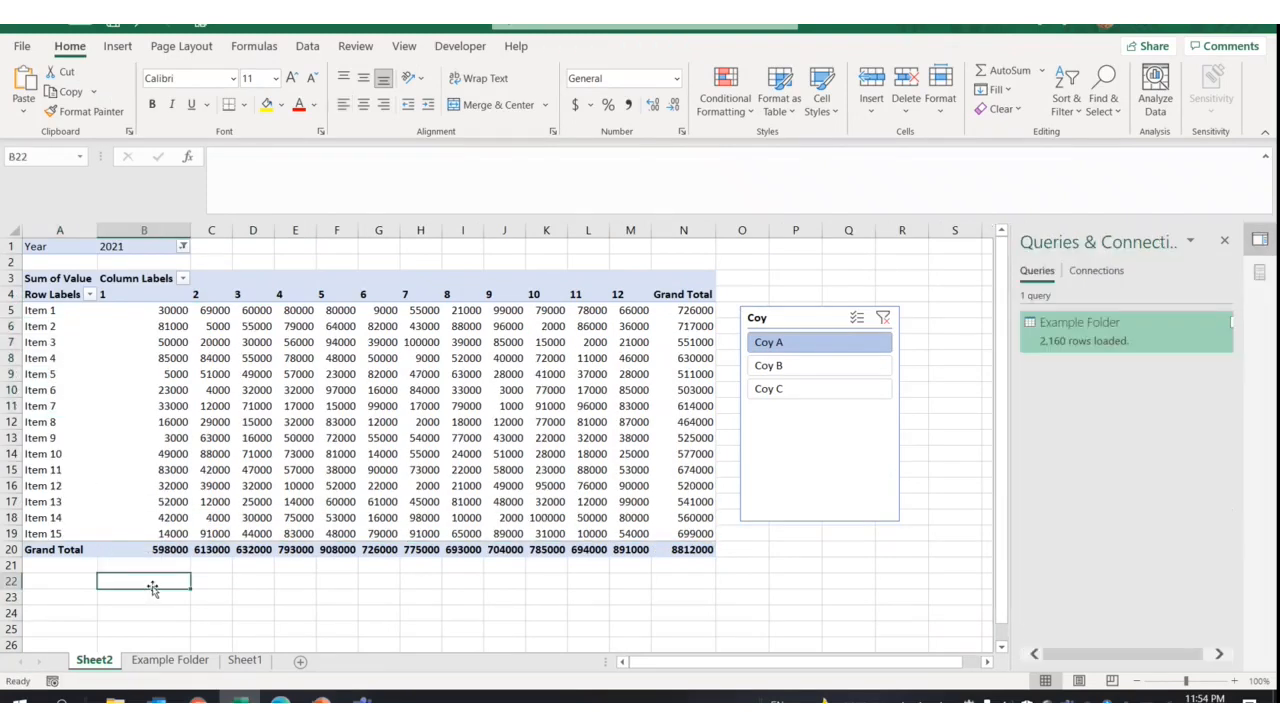